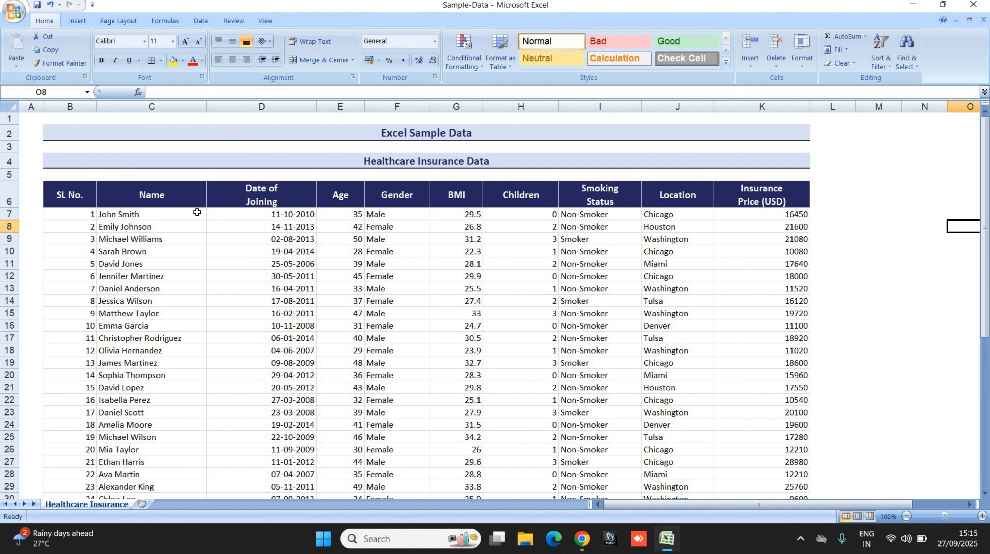
# Step: Sort the table by the Name column from A to Z and re-sort it from Z to A
pyautogui.click(189, 190)
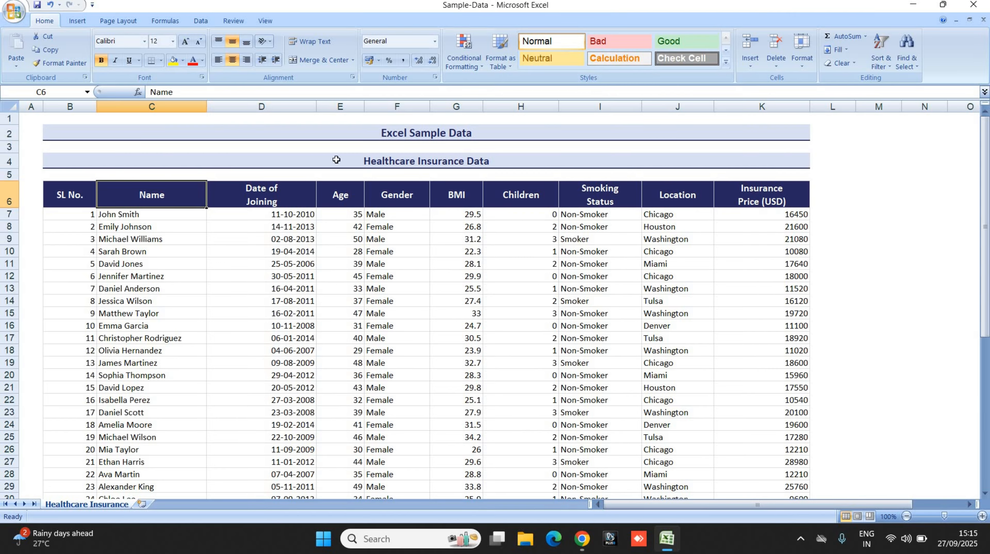
pyautogui.click(880, 61)
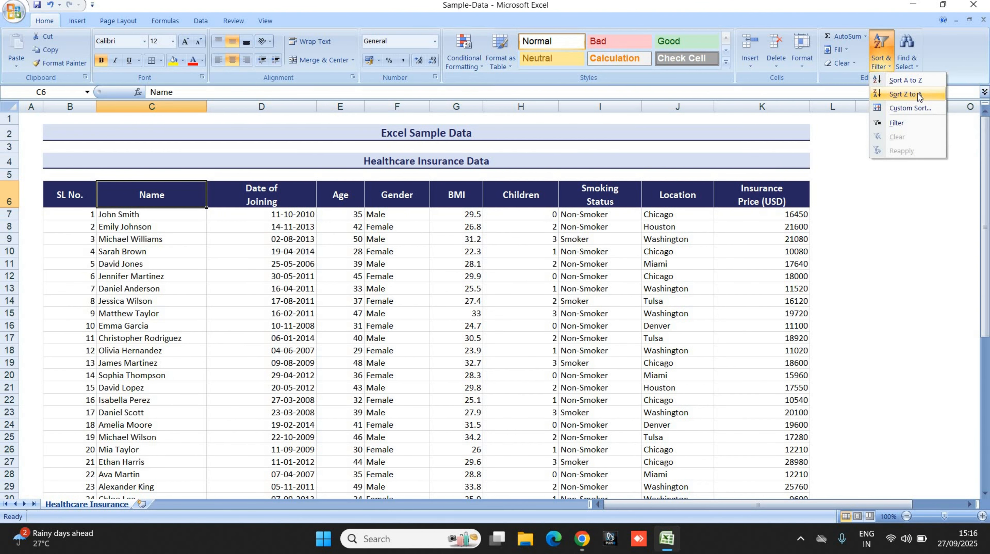
pyautogui.click(905, 80)
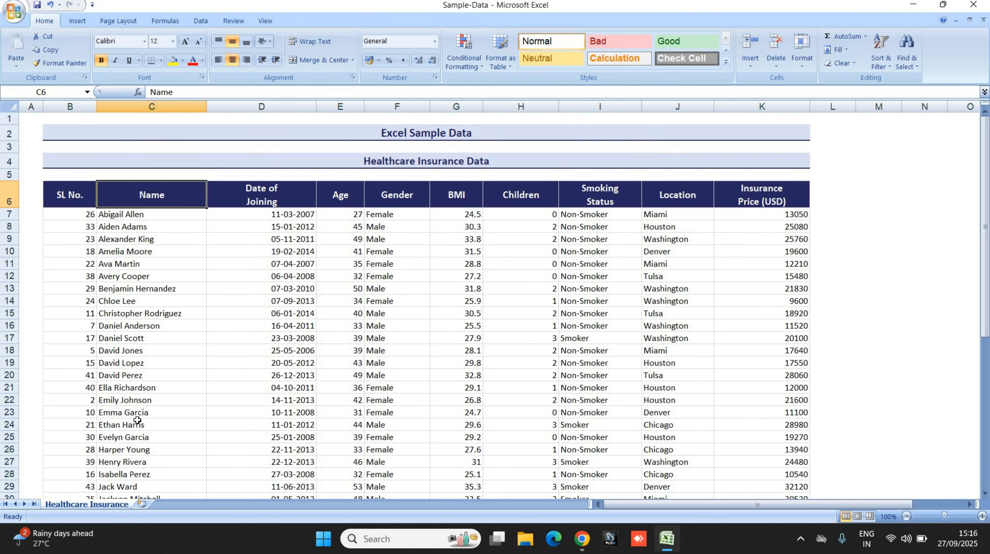
pyautogui.scroll(-7, 141, 416)
pyautogui.scroll(7, 141, 413)
pyautogui.click(879, 58)
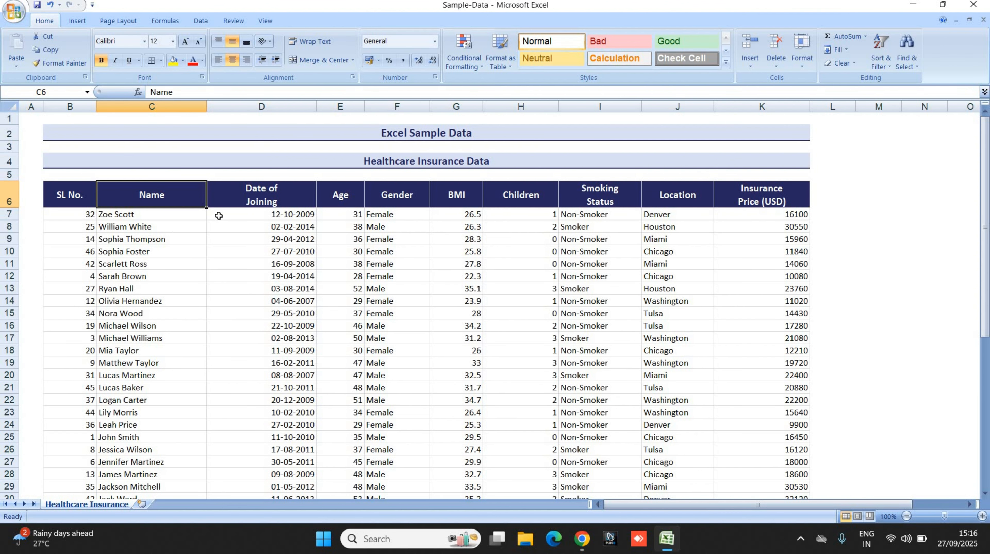
# Step: Sort the table by the Age column in ascending order and re-sort it in descending order
pyautogui.click(355, 199)
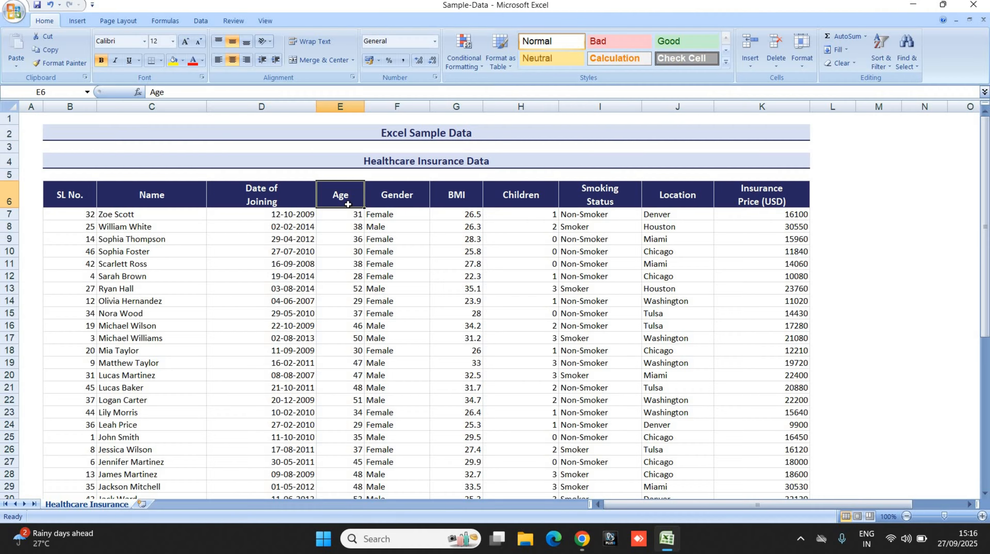
pyautogui.click(879, 52)
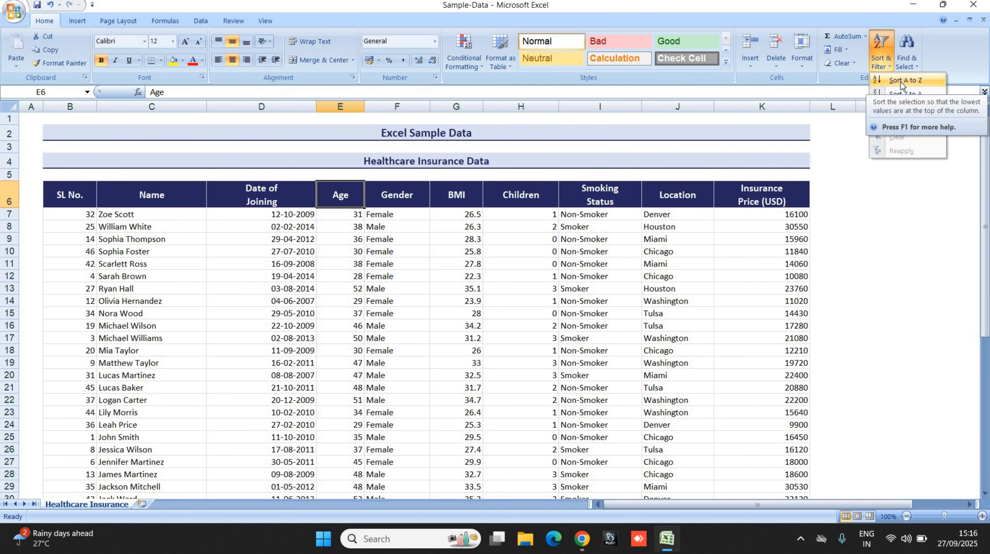
pyautogui.click(903, 83)
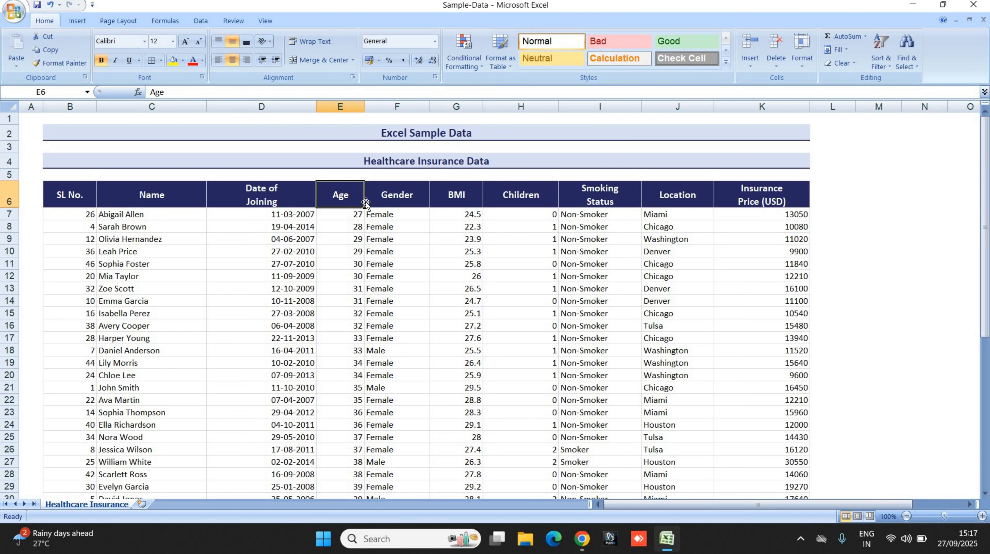
pyautogui.click(888, 50)
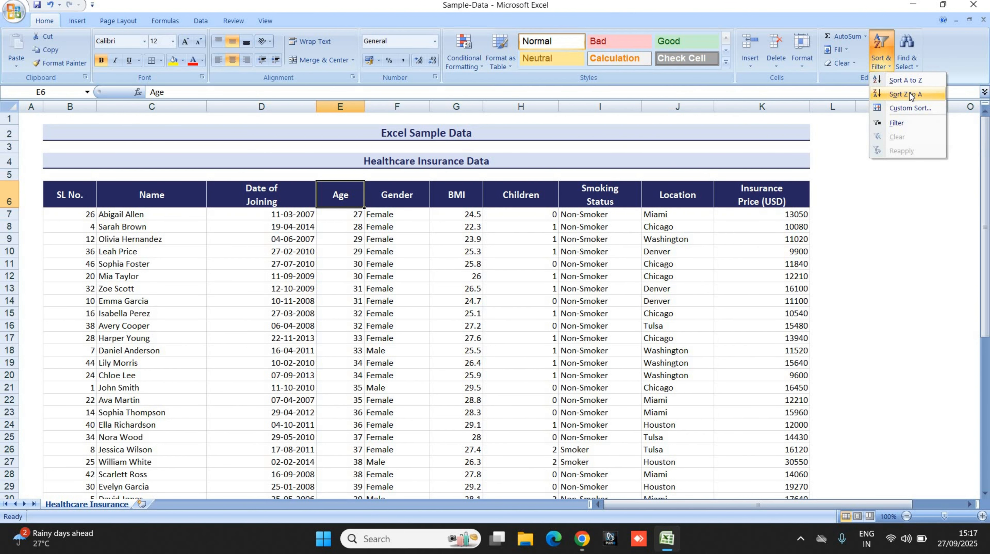
pyautogui.click(925, 94)
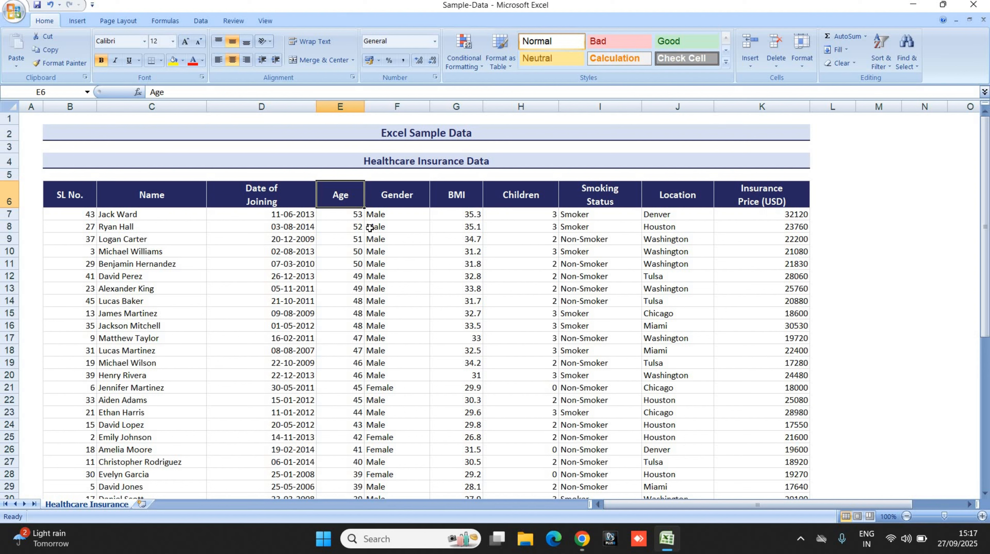
# Step: Sort the table by the Date of Joining column from oldest to newest
pyautogui.click(292, 193)
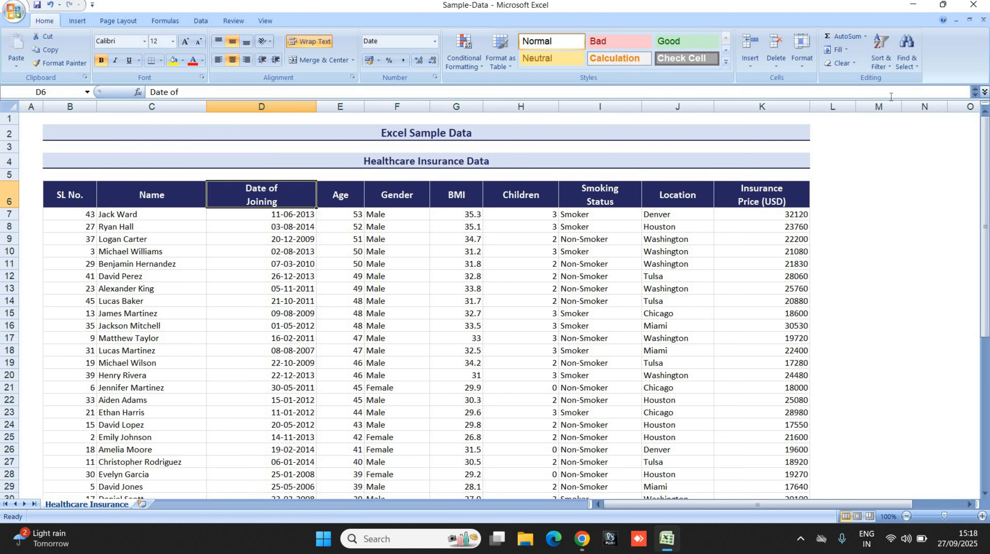
pyautogui.click(887, 62)
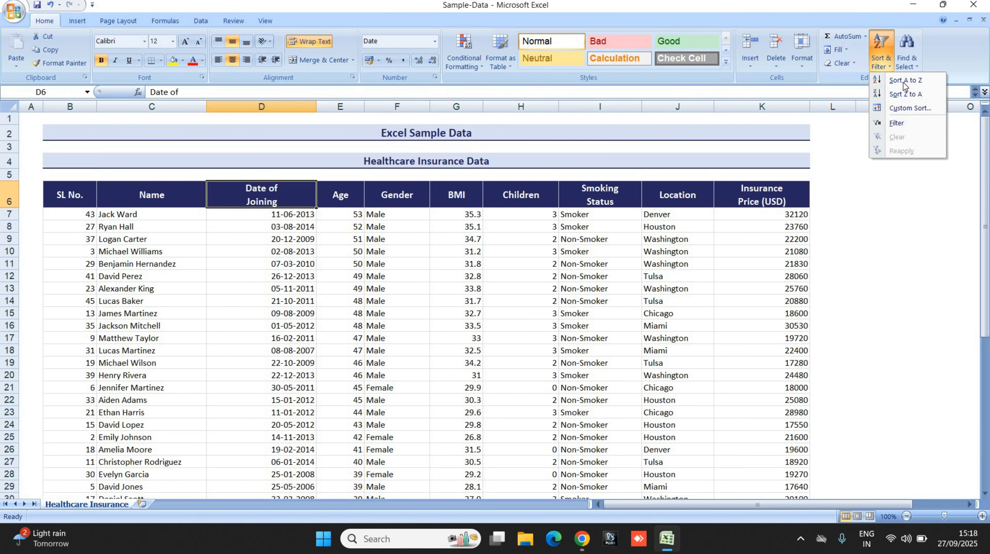
pyautogui.click(906, 81)
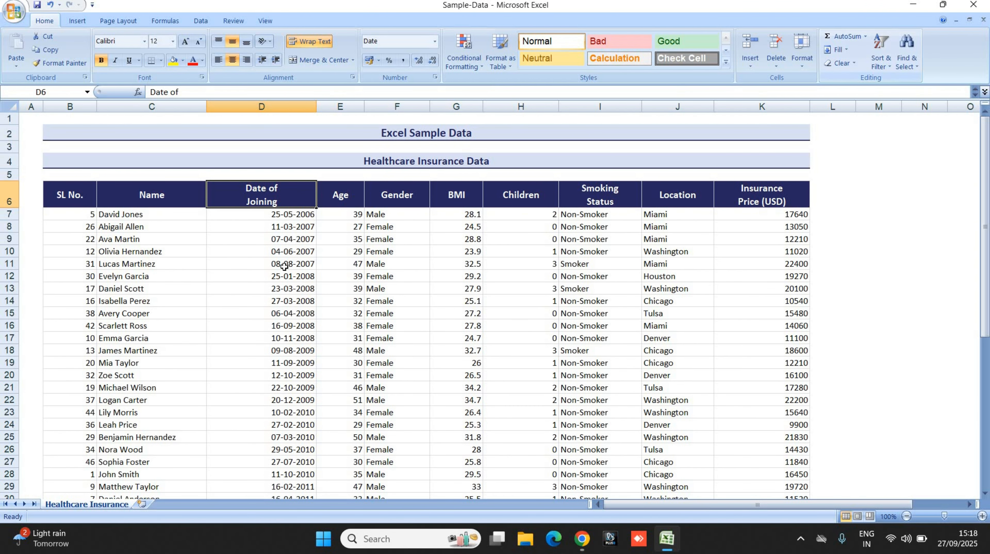
pyautogui.scroll(-11, 284, 266)
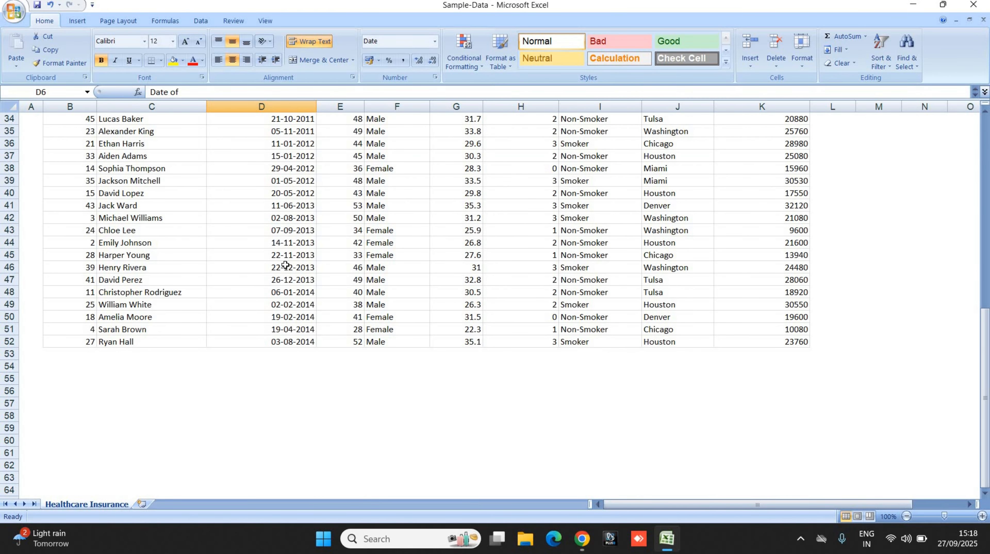
pyautogui.scroll(5, 285, 264)
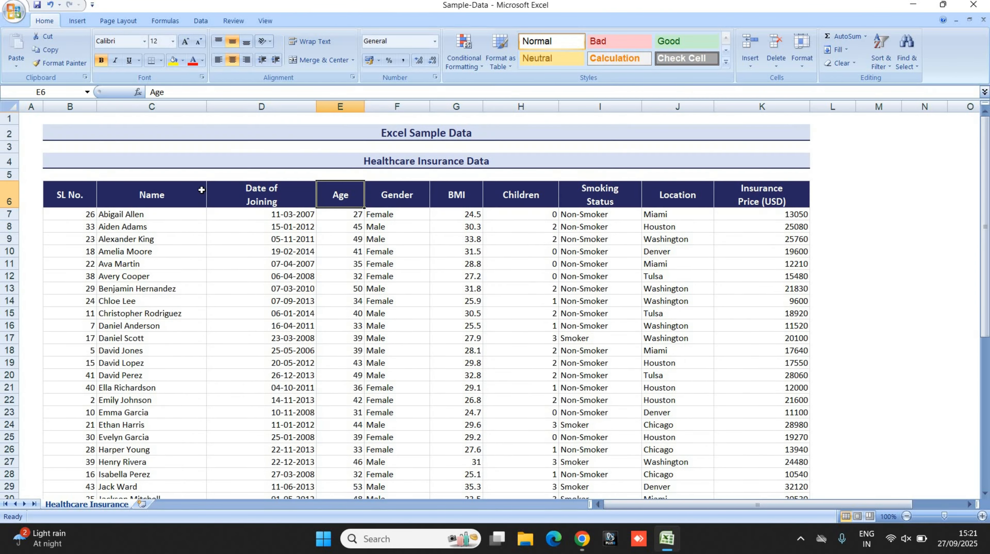
# Step: Examine the case-sensitivity and orientation options of a custom sort on the Name column, leaving without applying anything
pyautogui.click(201, 191)
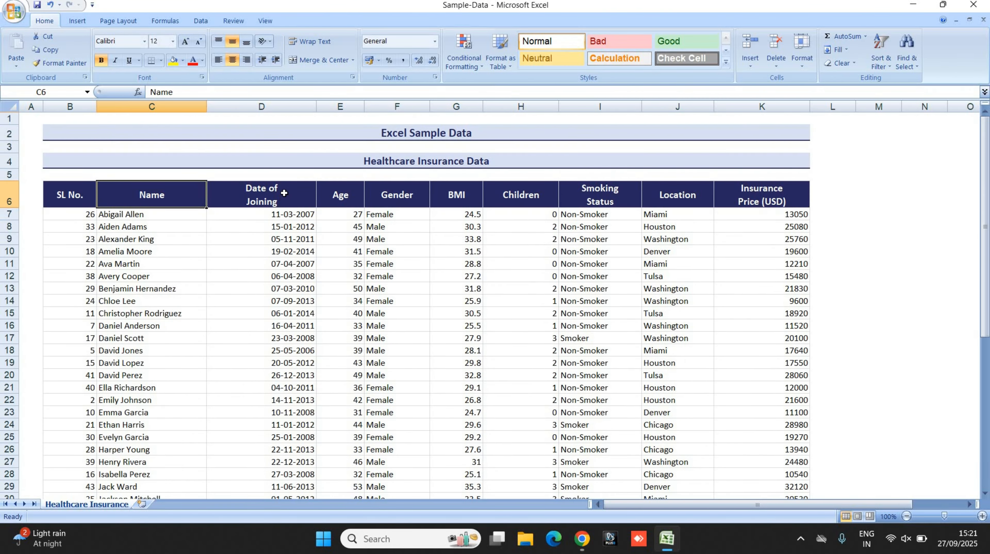
pyautogui.click(348, 200)
pyautogui.click(240, 195)
pyautogui.press('Left')
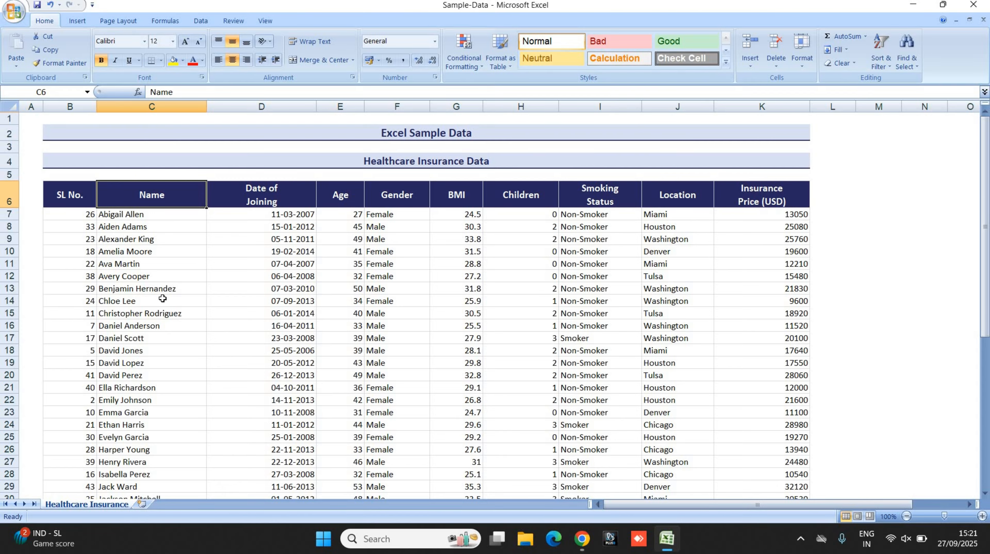
pyautogui.click(884, 63)
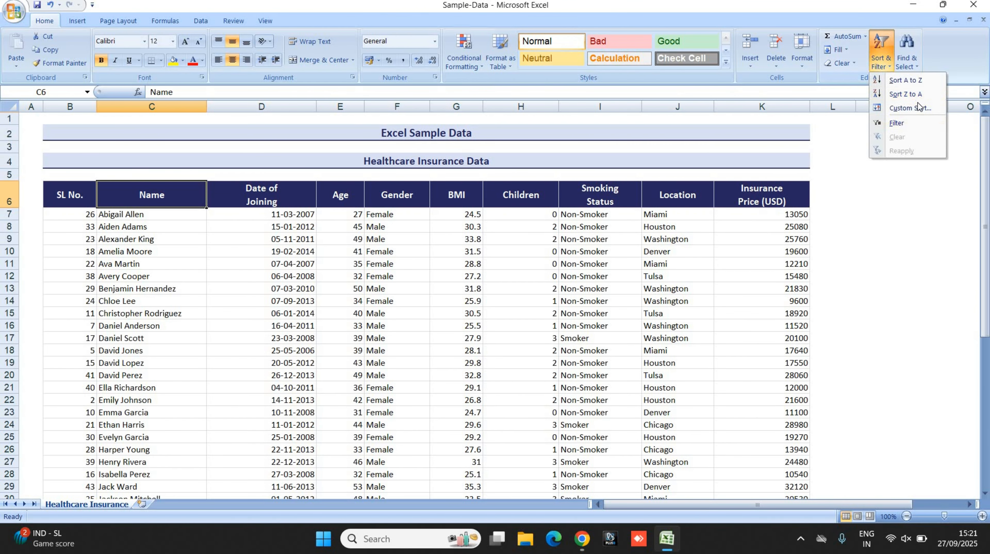
pyautogui.click(913, 108)
pyautogui.click(439, 161)
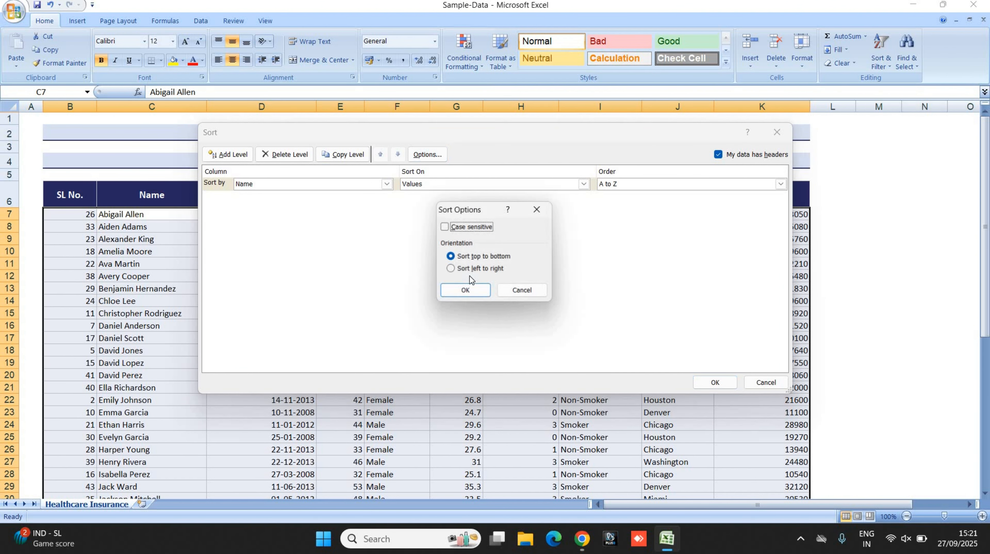
pyautogui.click(469, 273)
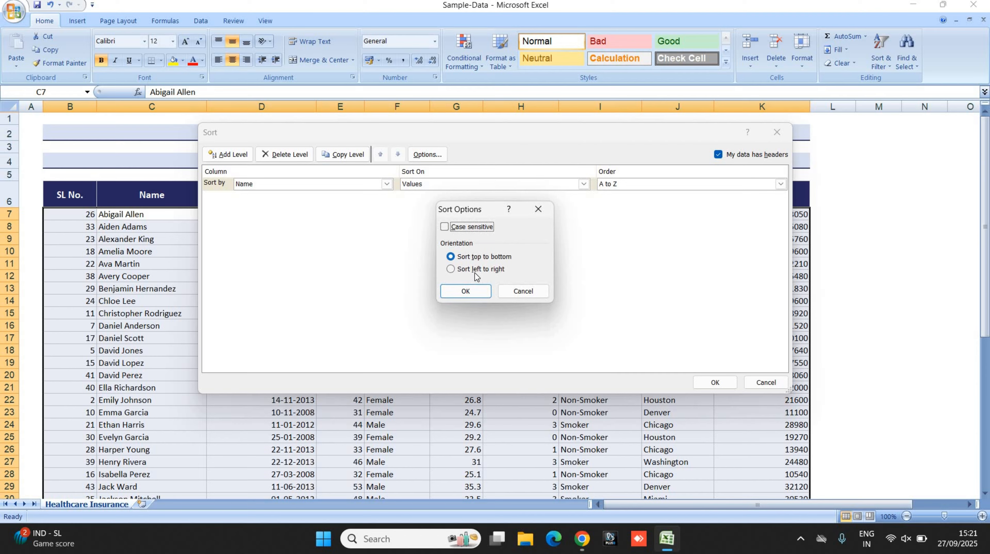
pyautogui.click(537, 292)
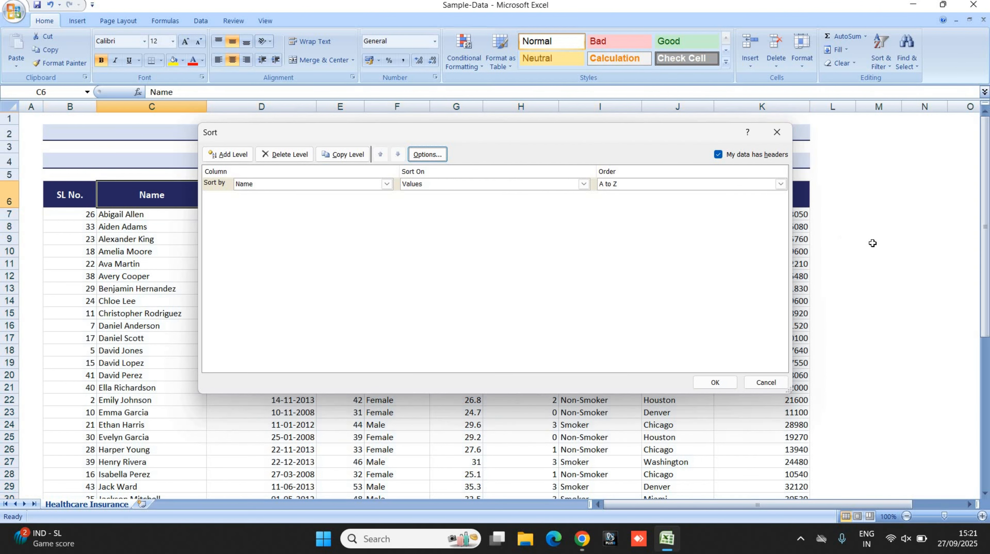
pyautogui.press('Escape')
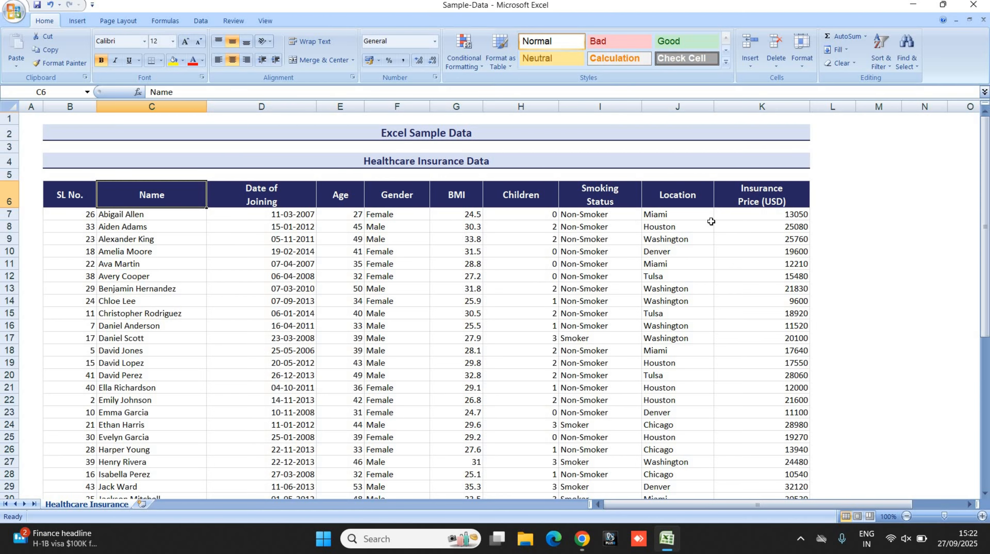
# Step: Set up a custom sort of the table by the Location column, sorting on Values
pyautogui.click(698, 201)
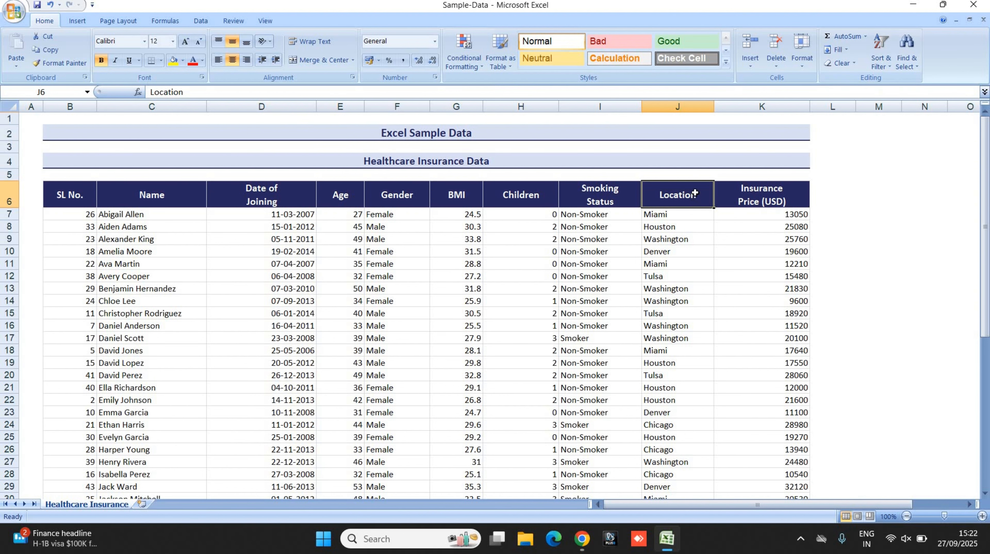
pyautogui.click(887, 59)
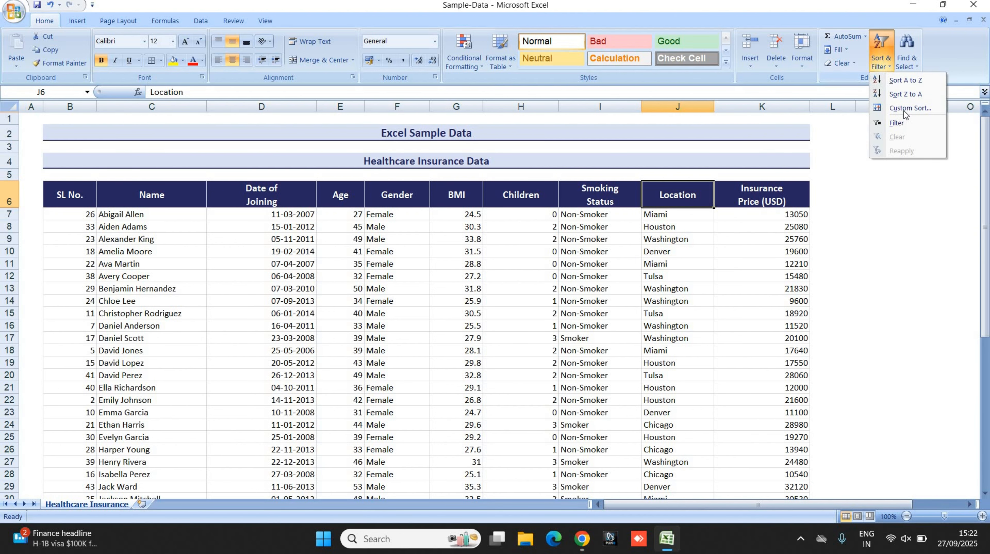
pyautogui.press('Return')
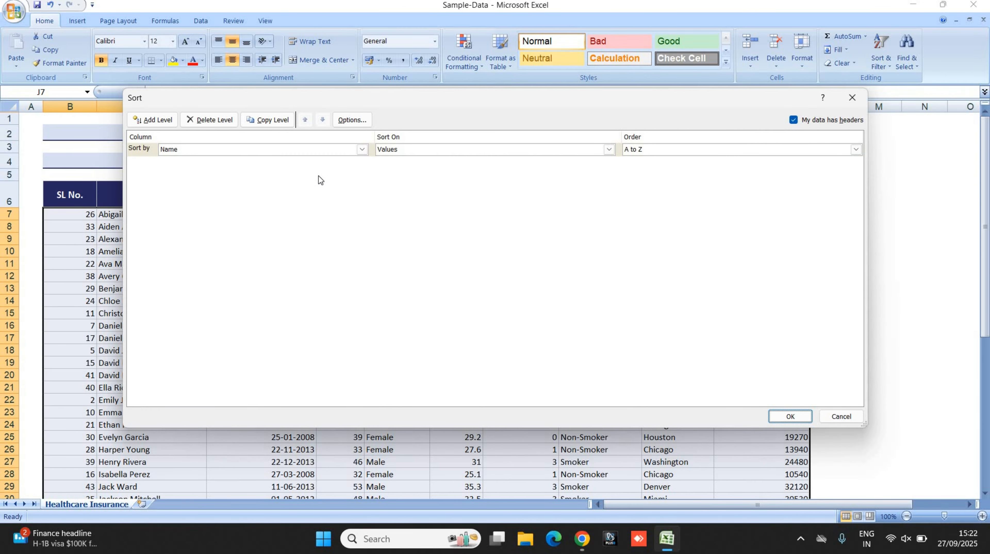
pyautogui.click(360, 149)
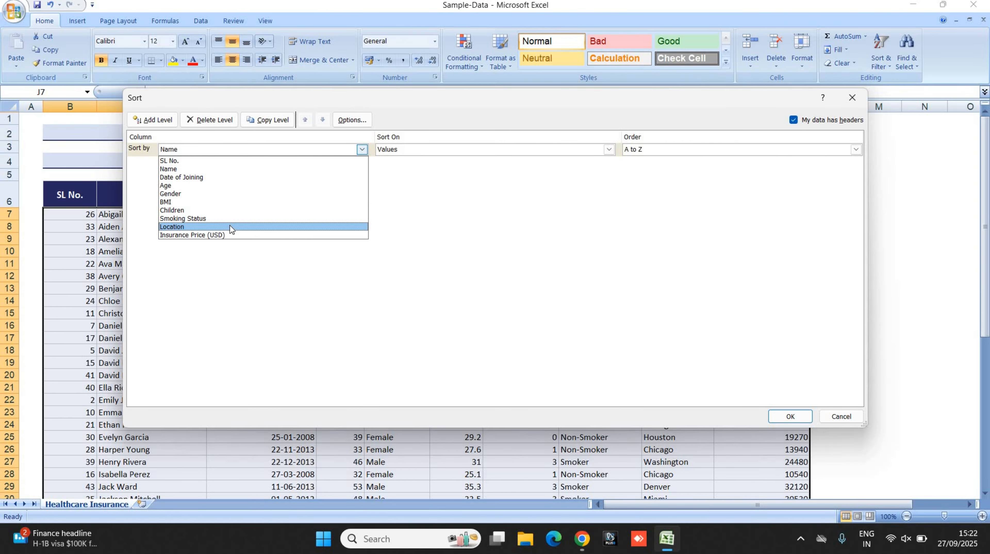
pyautogui.click(207, 228)
pyautogui.click(448, 150)
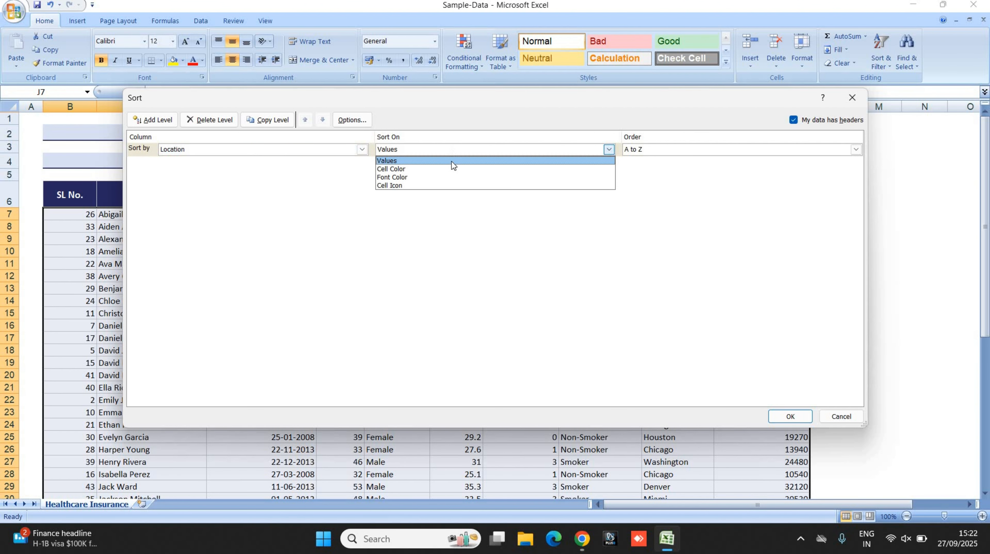
pyautogui.click(421, 160)
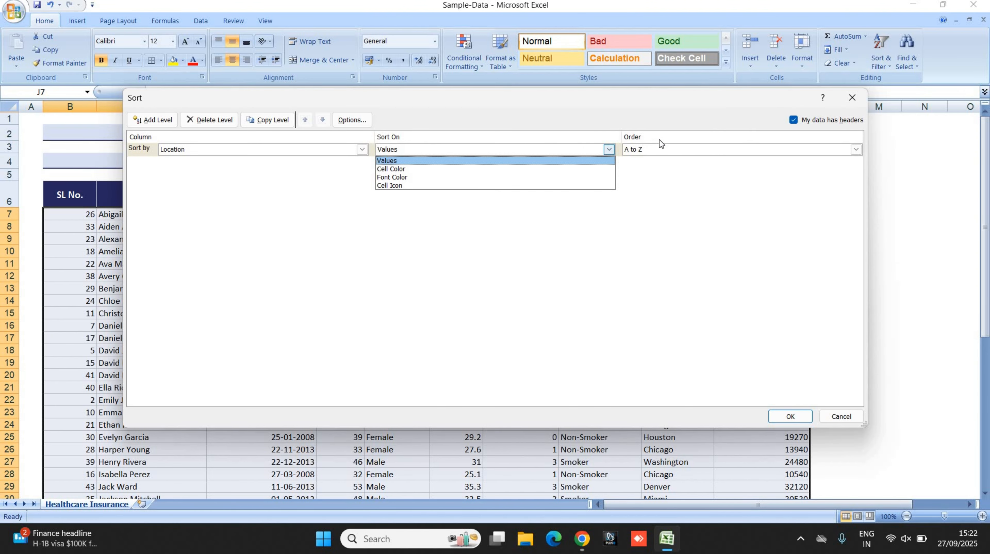
# Step: Set the sort order to a new custom list with the entries houston, chicago and washington, and apply the sort
pyautogui.click(664, 155)
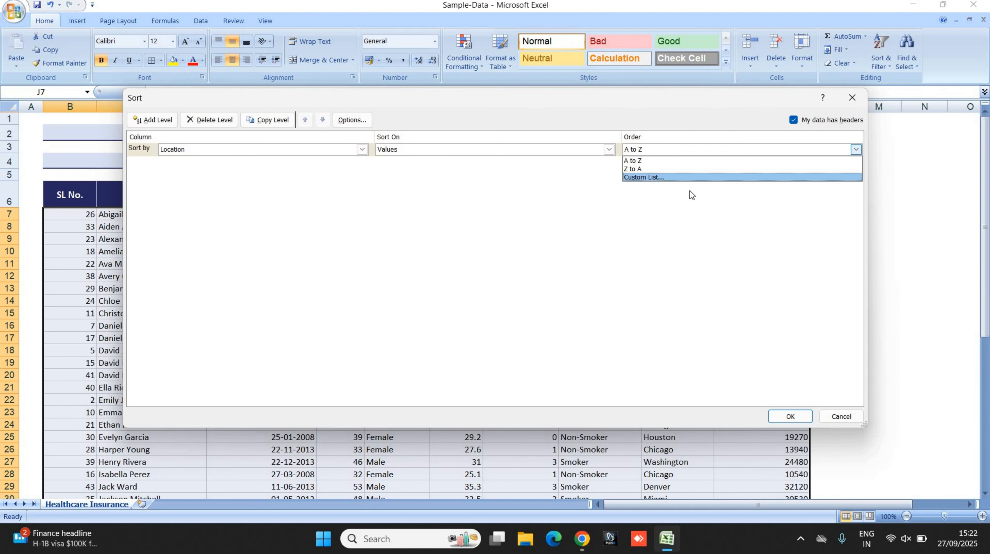
pyautogui.click(655, 177)
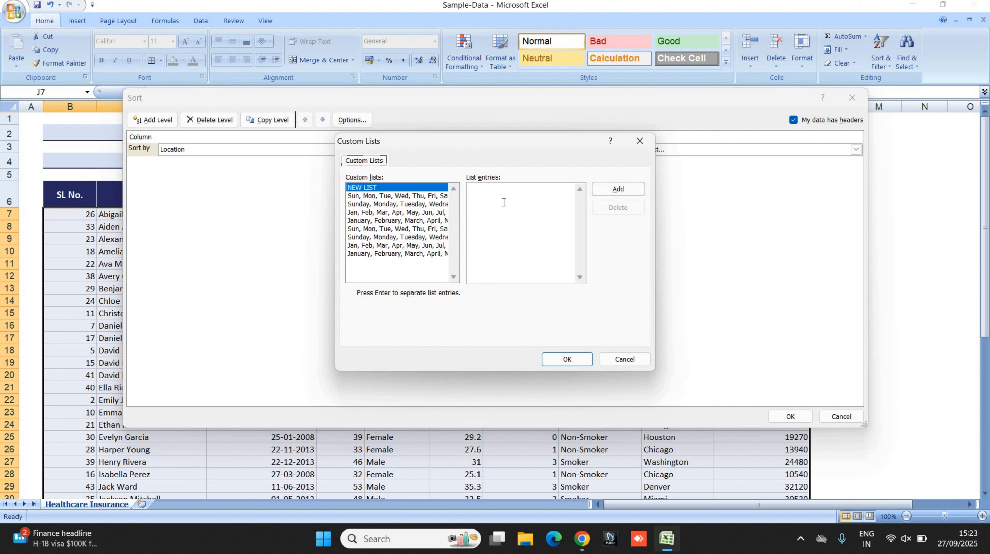
pyautogui.click(497, 192)
pyautogui.write('houston chicago')
pyautogui.press('Return')
pyautogui.write('washington')
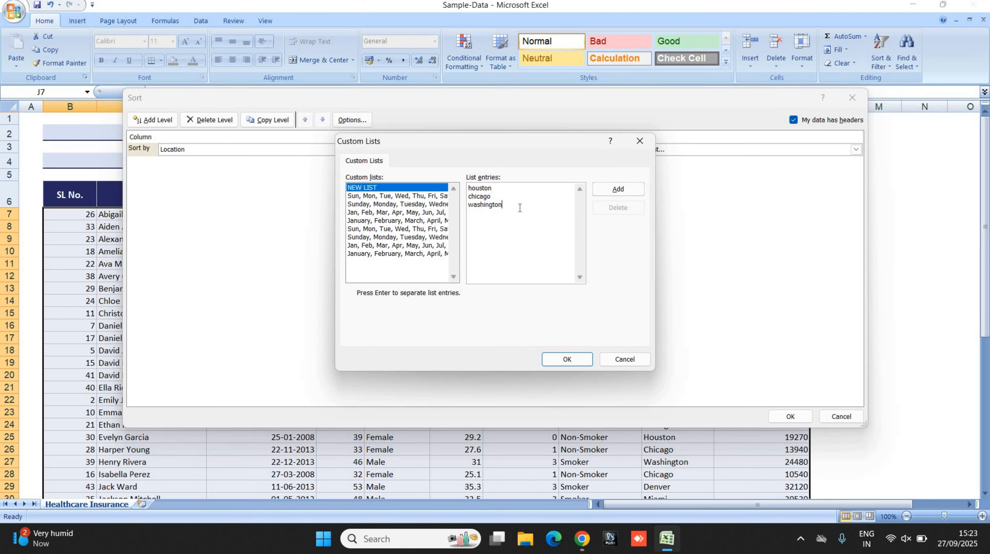
pyautogui.click(568, 358)
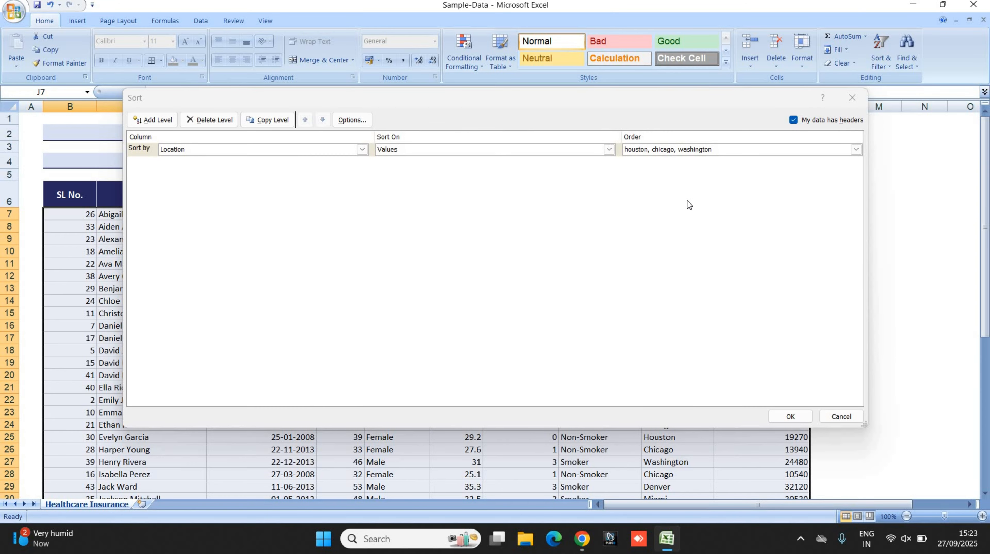
pyautogui.click(793, 416)
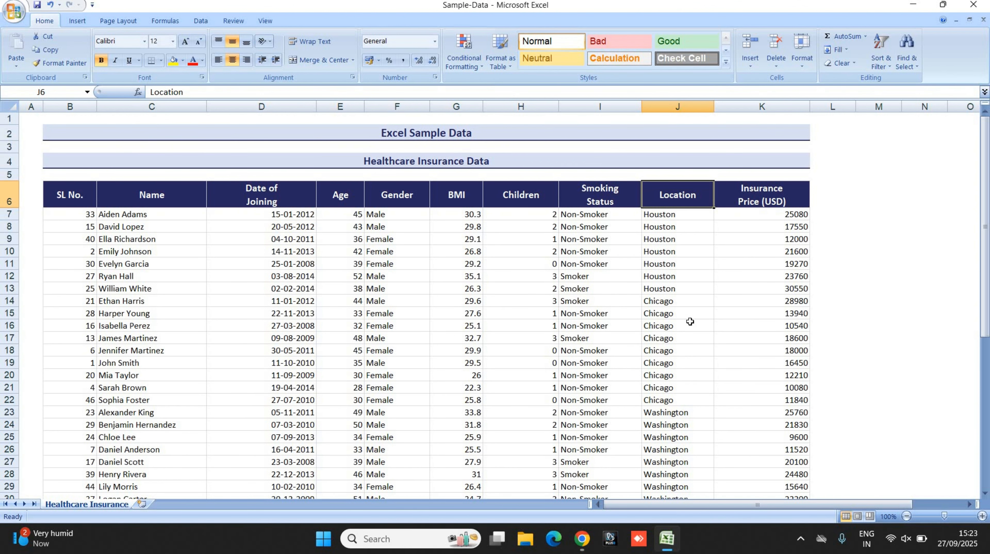
pyautogui.scroll(-6, 684, 397)
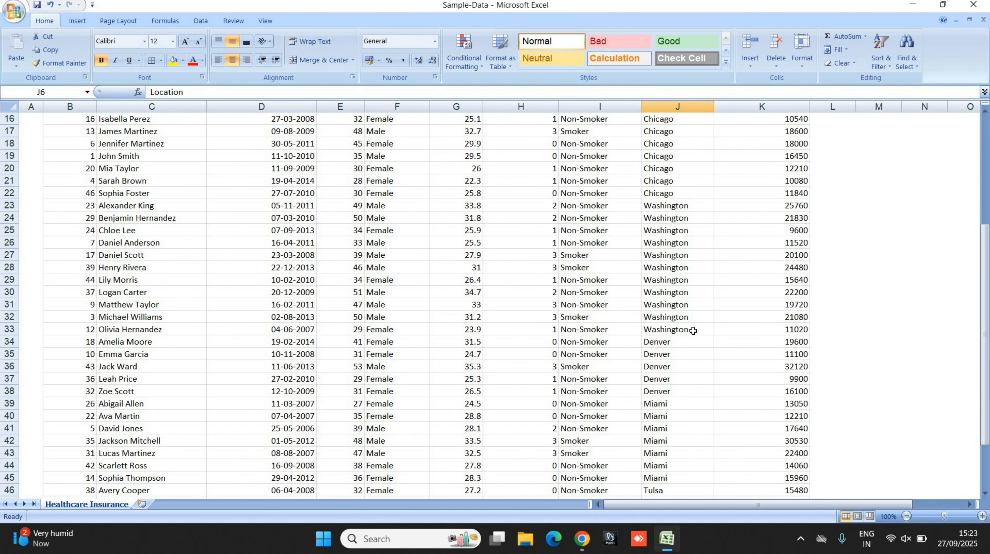
pyautogui.scroll(-3, 686, 312)
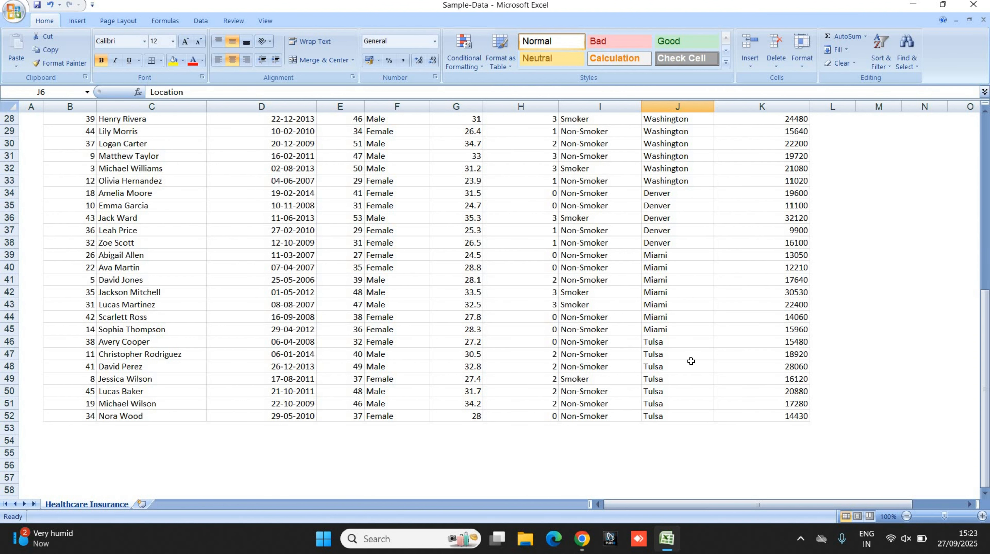
pyautogui.scroll(9, 687, 349)
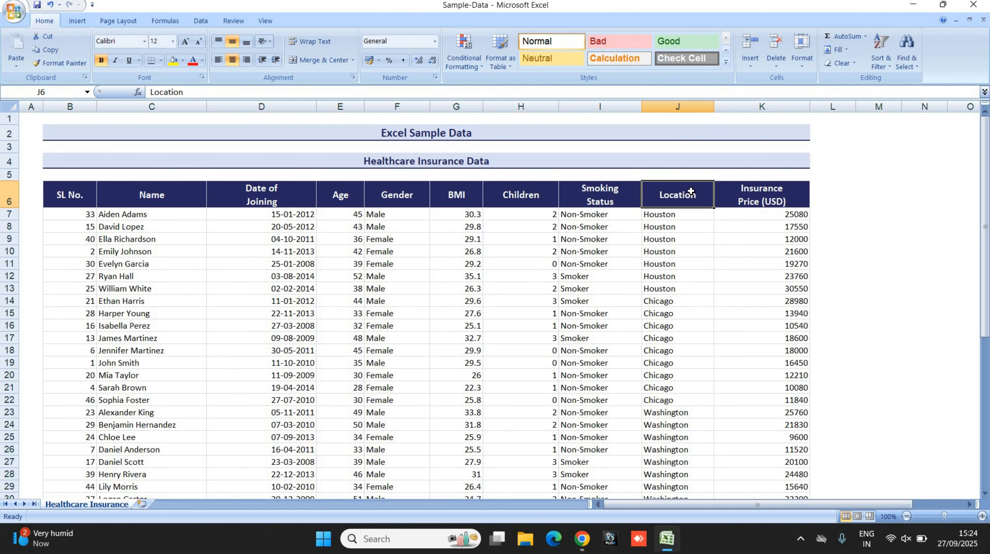
# Step: Add a second custom sort level on Insurance Price (USD), ordered Largest to Smallest, below the Location level and apply the sort
pyautogui.click(883, 56)
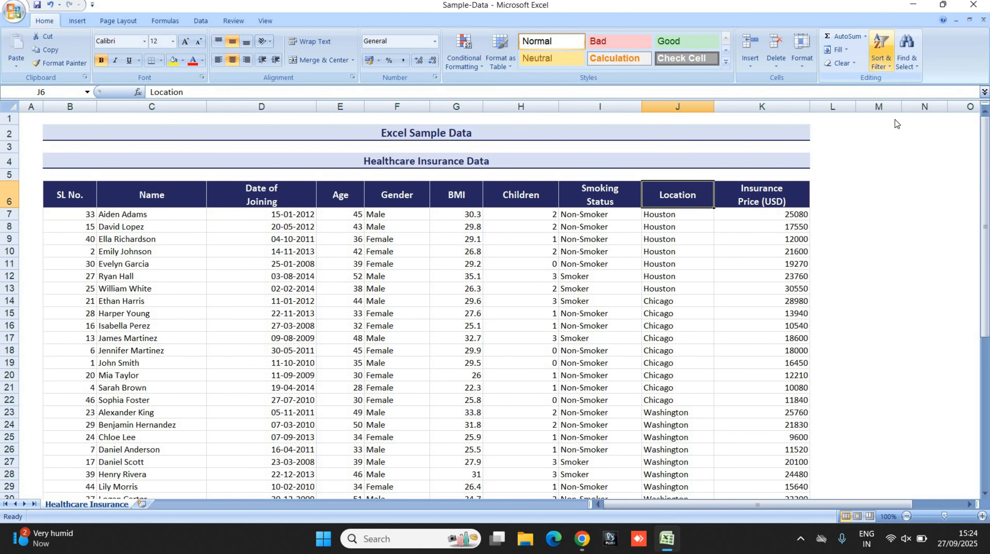
pyautogui.click(905, 109)
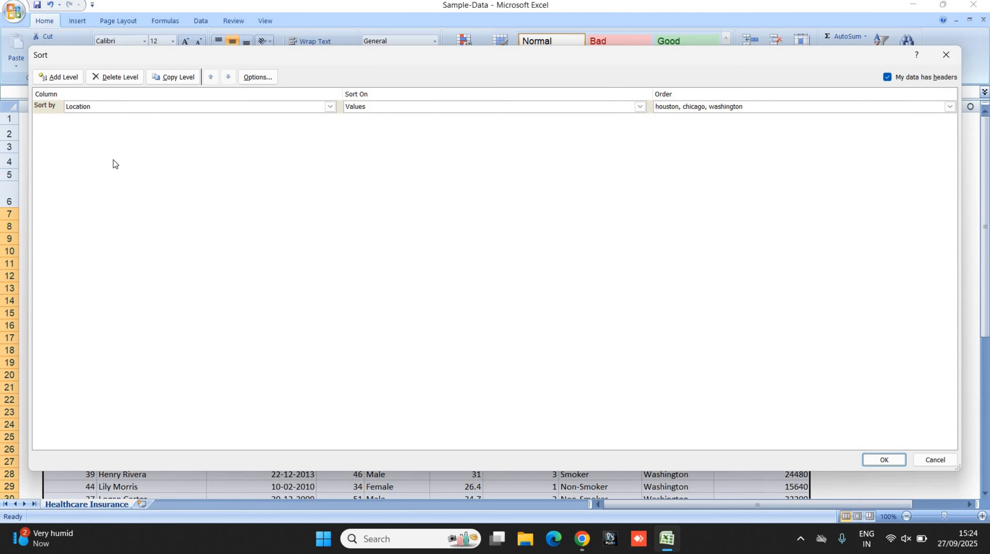
pyautogui.click(61, 79)
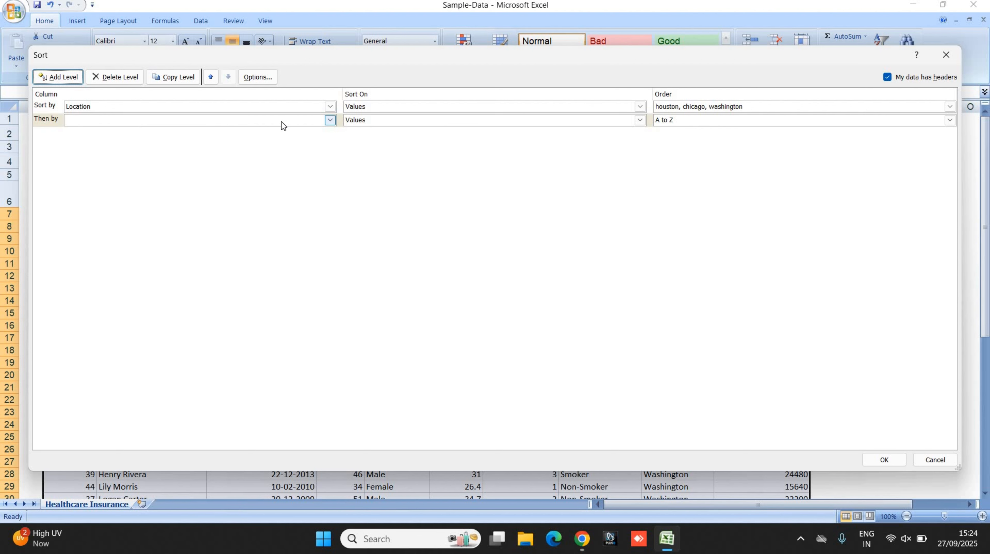
pyautogui.click(325, 121)
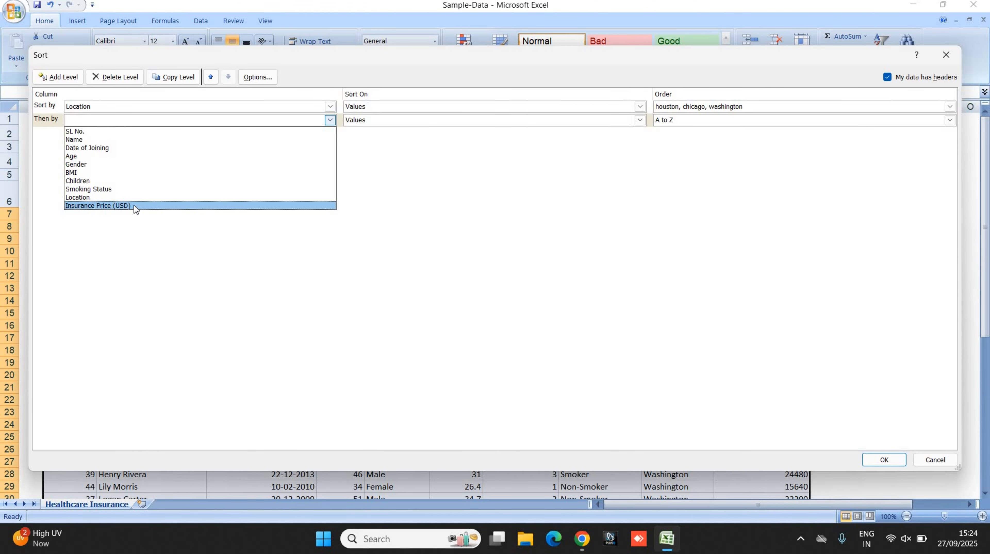
pyautogui.click(134, 205)
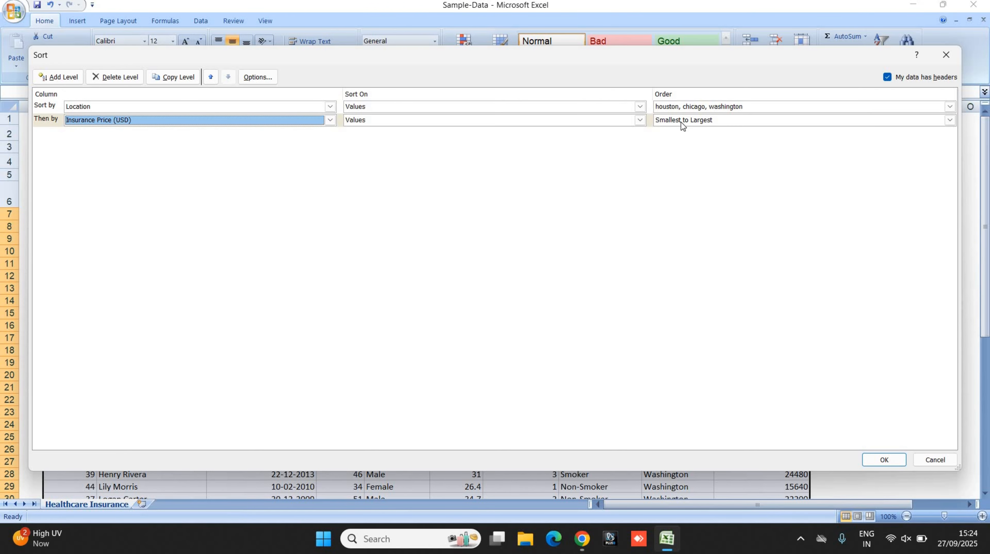
pyautogui.click(720, 121)
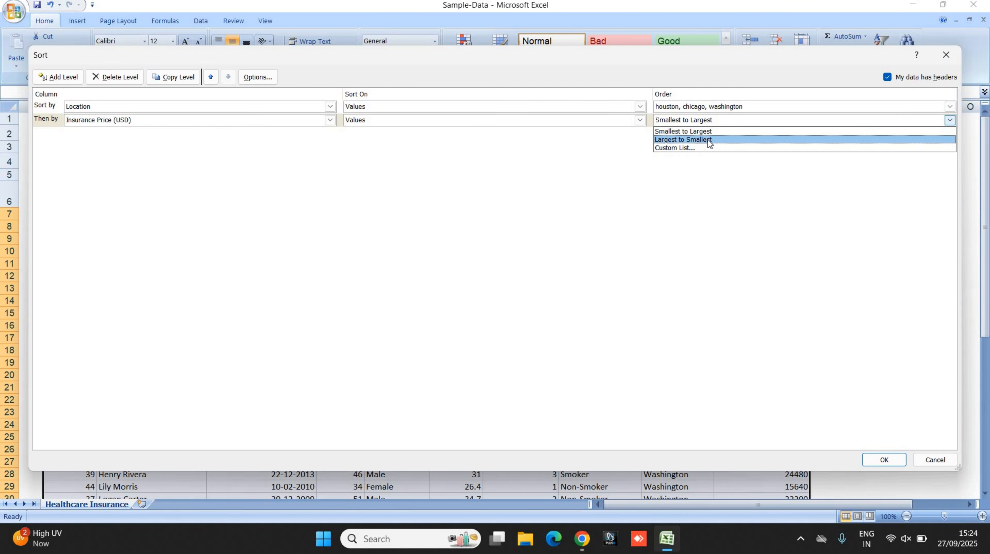
pyautogui.click(710, 139)
pyautogui.click(878, 463)
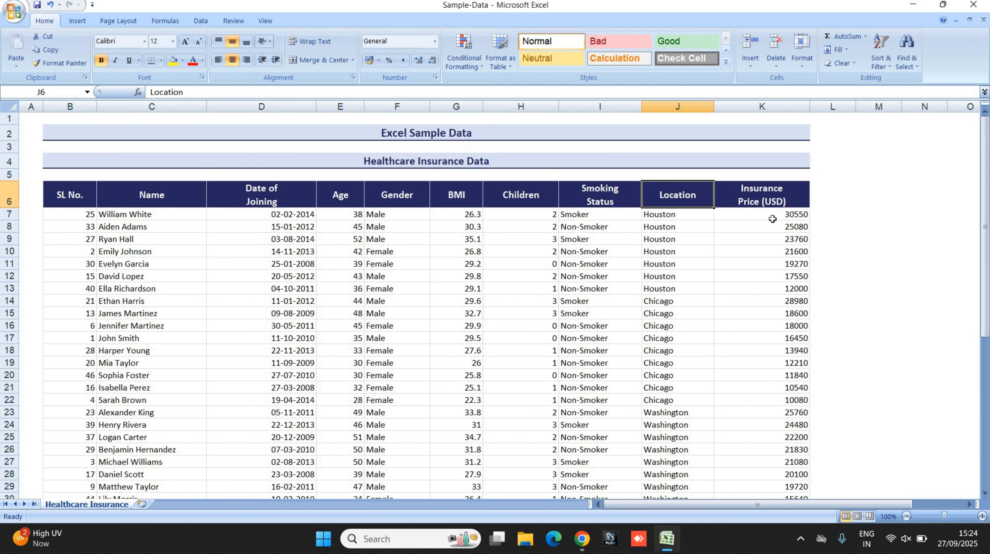
pyautogui.moveTo(768, 214); pyautogui.dragTo(766, 291)
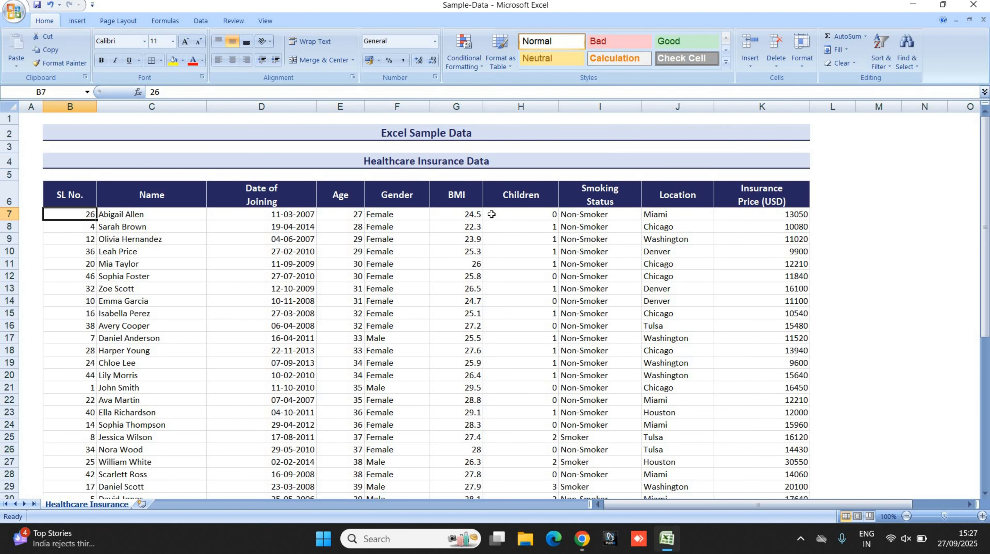
# Step: Start a custom sort from the Gender header and delete the existing Age and Children sort levels
pyautogui.click(416, 197)
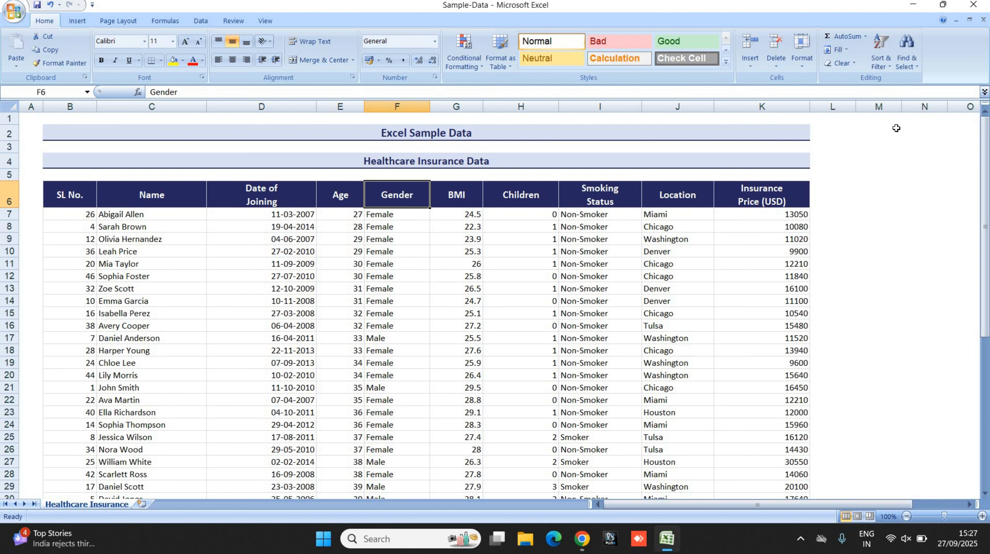
pyautogui.click(886, 64)
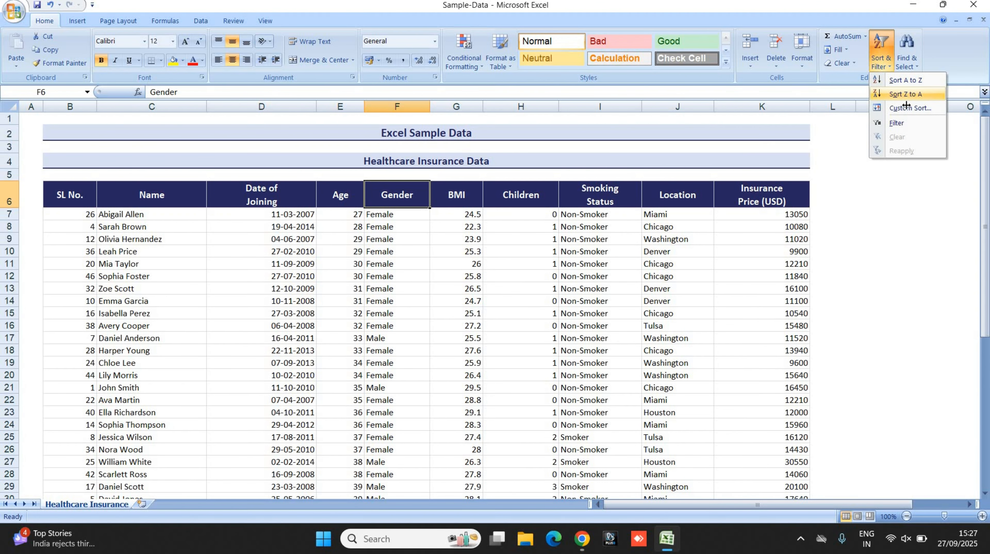
pyautogui.click(906, 108)
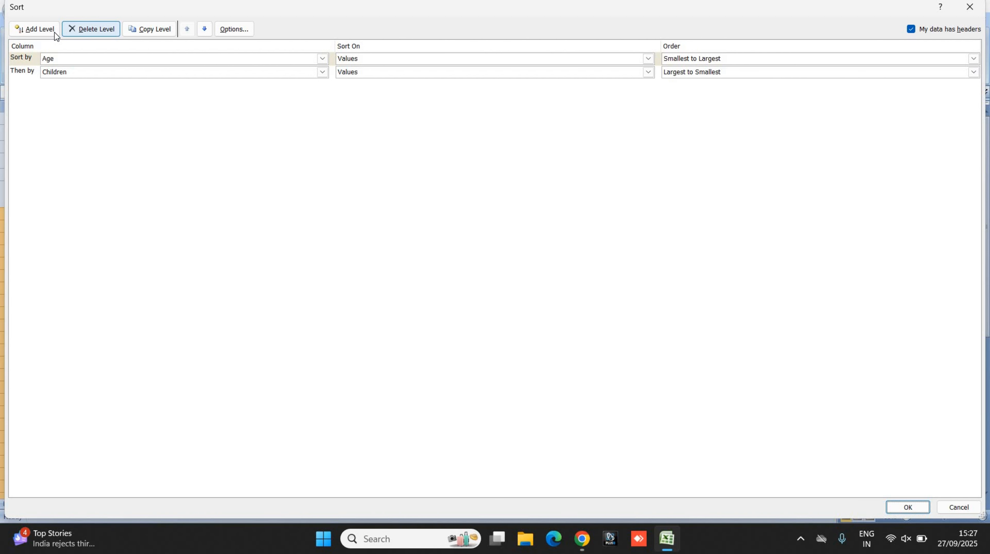
pyautogui.click(87, 37)
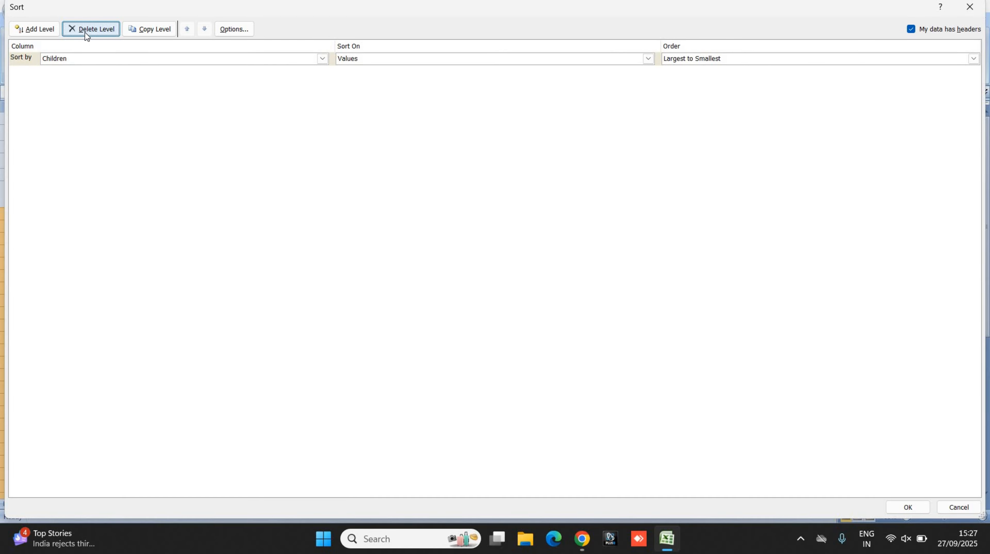
pyautogui.click(85, 33)
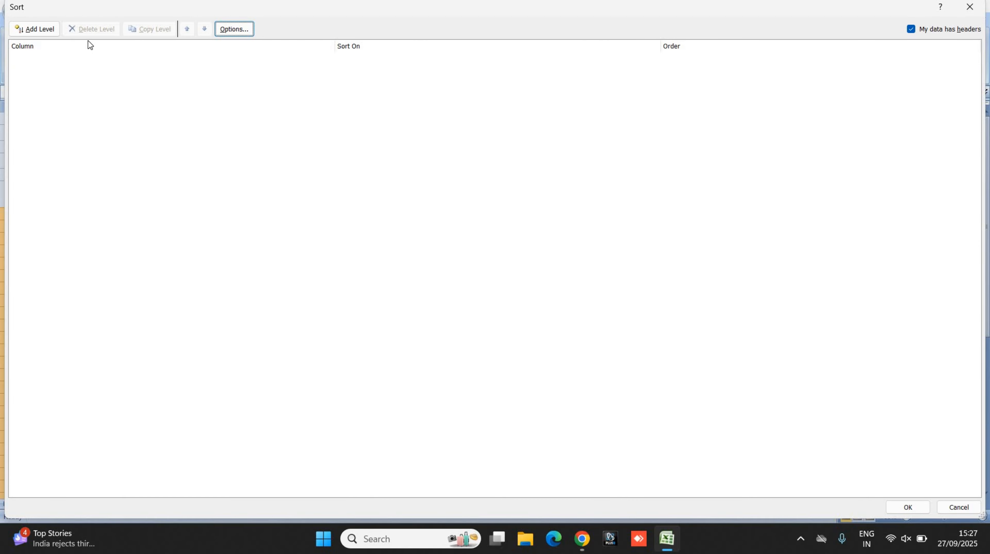
# Step: Add a sort level on Gender, ordered by a new custom list with the entries male and female
pyautogui.click(40, 31)
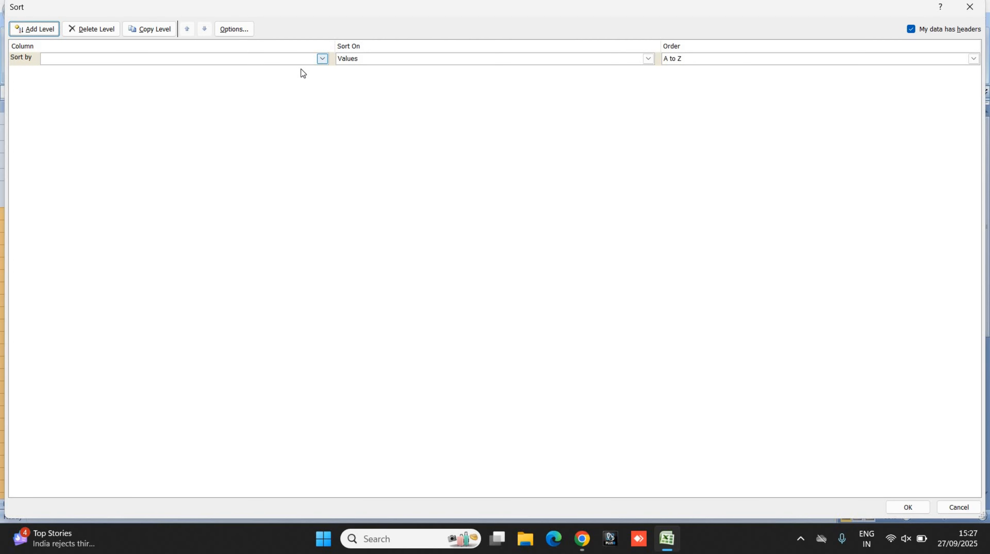
pyautogui.click(310, 59)
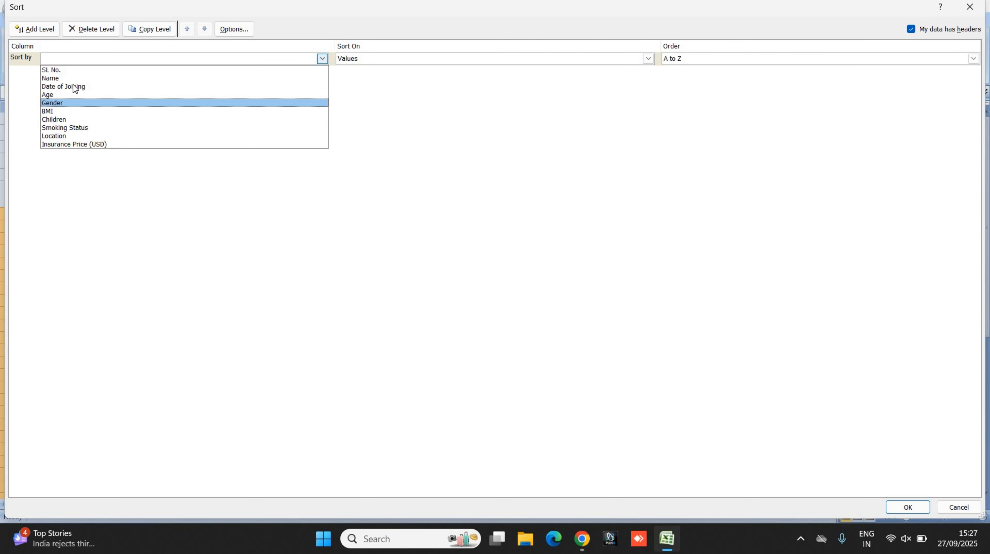
pyautogui.click(75, 103)
pyautogui.click(683, 58)
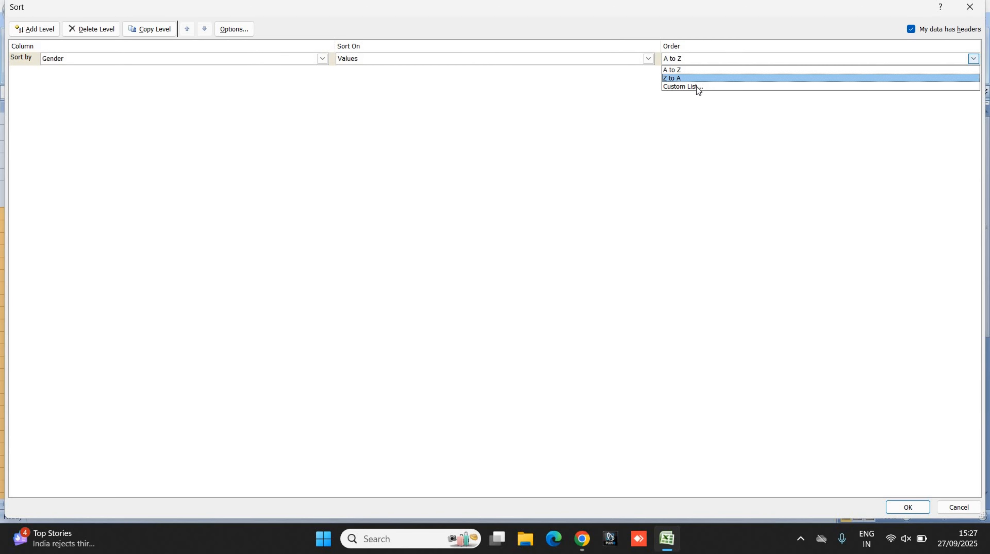
pyautogui.click(694, 86)
pyautogui.click(492, 195)
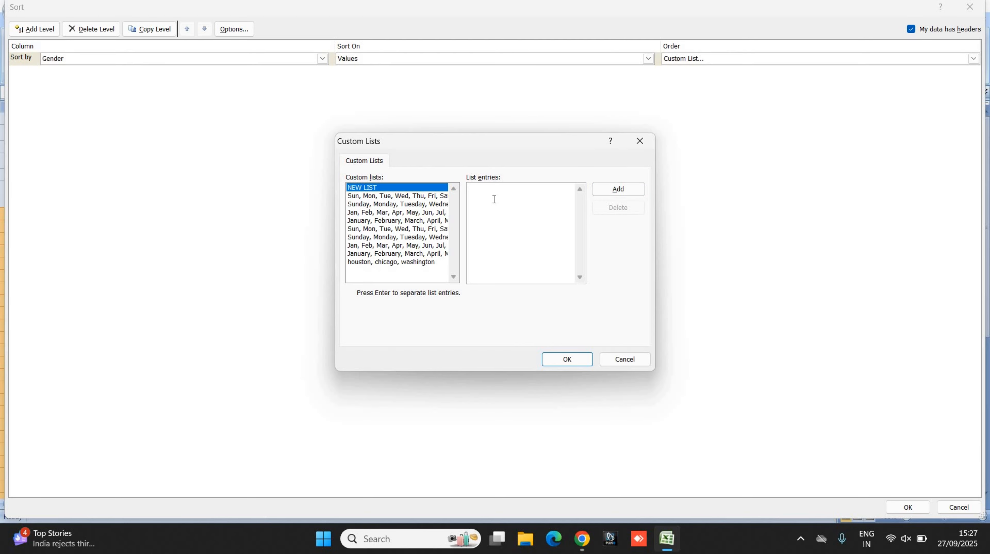
pyautogui.write('male')
pyautogui.press('Return')
pyautogui.write('femal')
pyautogui.click(553, 360)
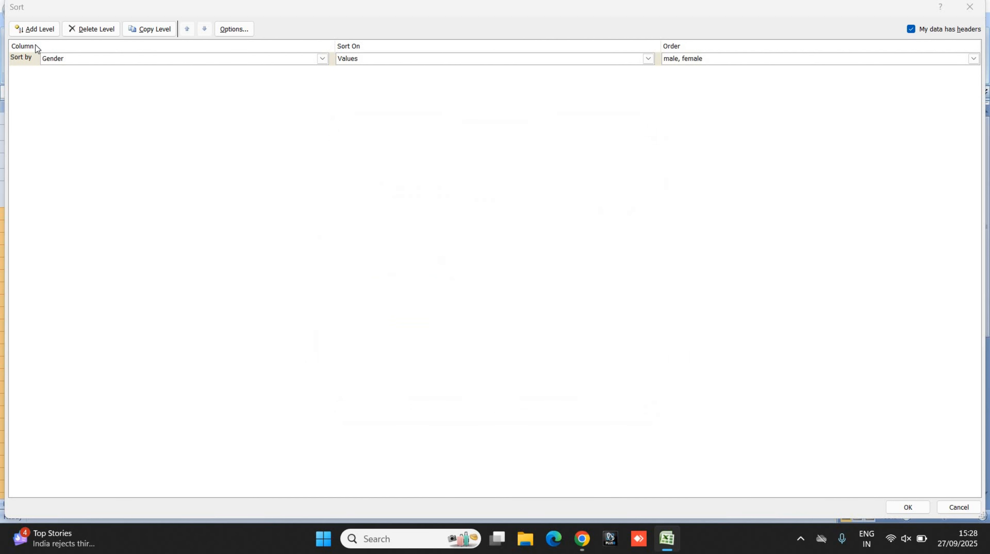
# Step: Add a second sort level on Smoking Status in A to Z order and apply the sort
pyautogui.click(35, 31)
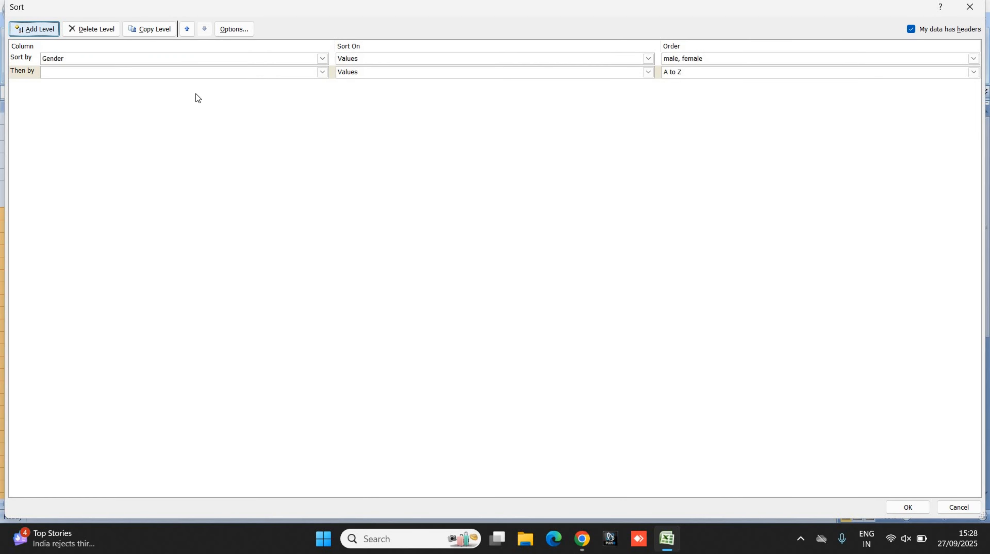
pyautogui.click(316, 73)
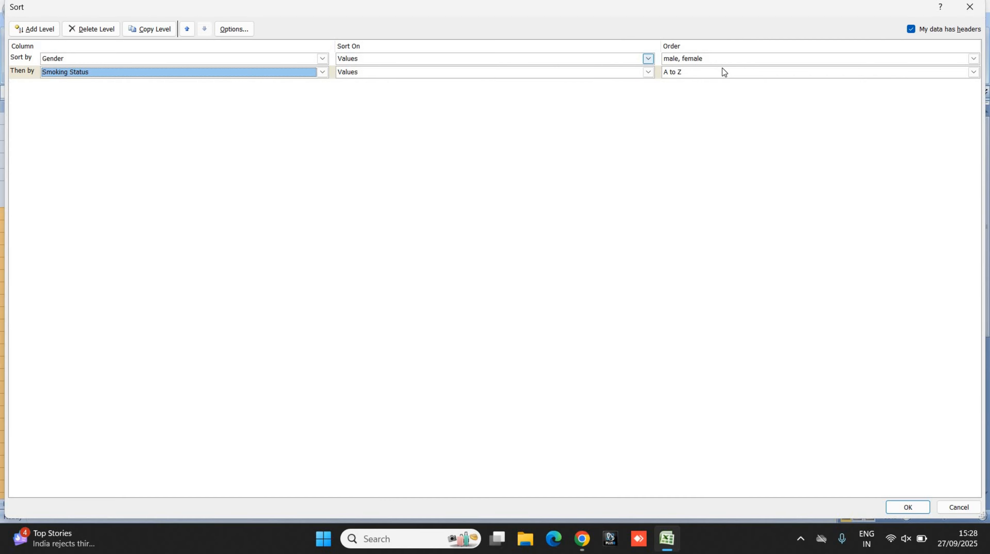
pyautogui.click(678, 72)
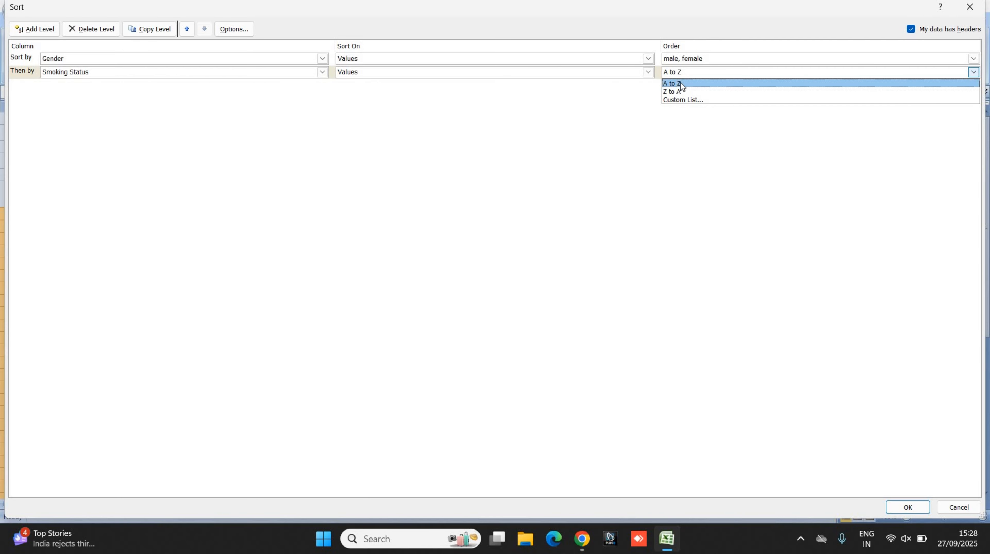
pyautogui.click(681, 83)
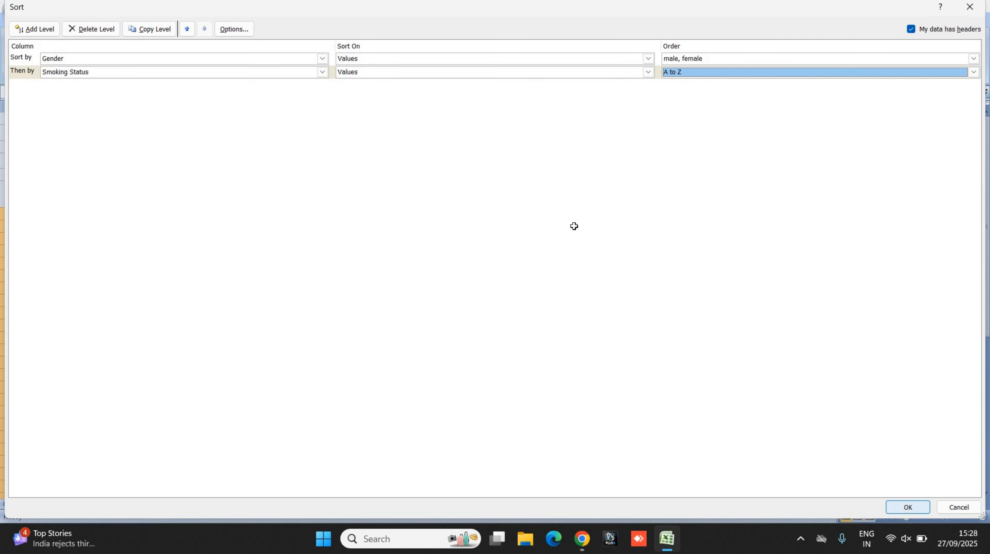
pyautogui.click(907, 507)
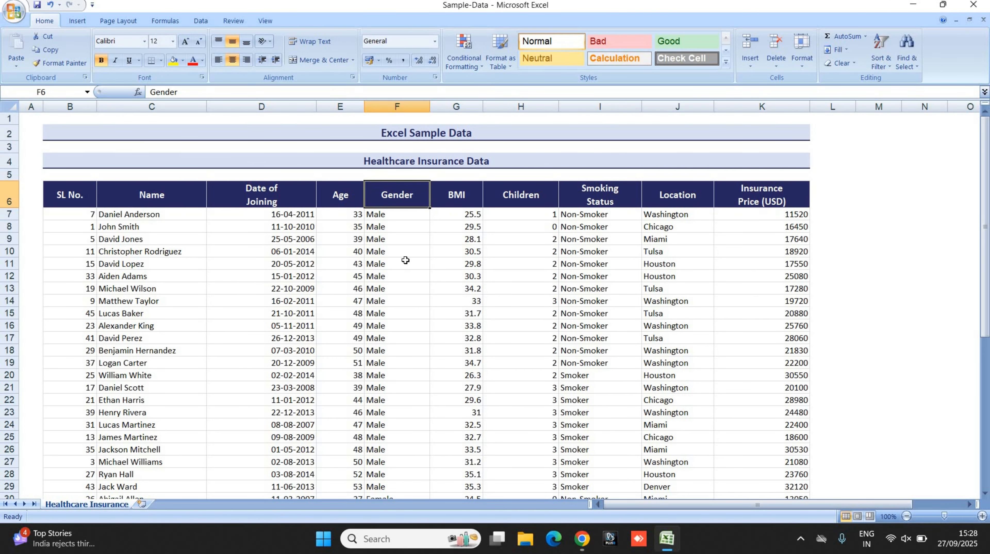
# Step: Examine how the Gender and Smoking Status columns are grouped throughout the sorted table, down to its last row
pyautogui.scroll(-1, 405, 259)
pyautogui.moveTo(396, 178); pyautogui.dragTo(423, 442)
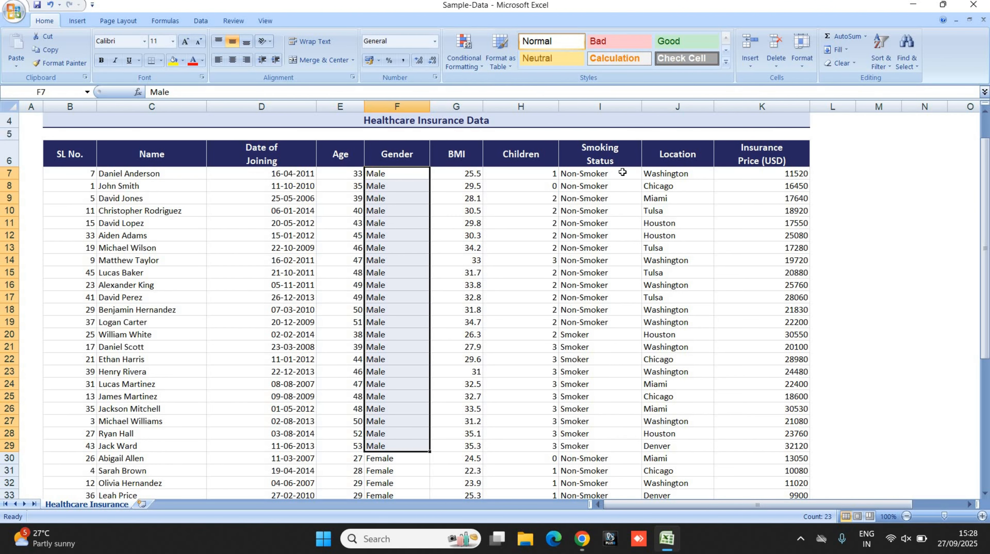
pyautogui.moveTo(621, 175); pyautogui.dragTo(600, 449)
pyautogui.scroll(-3, 494, 296)
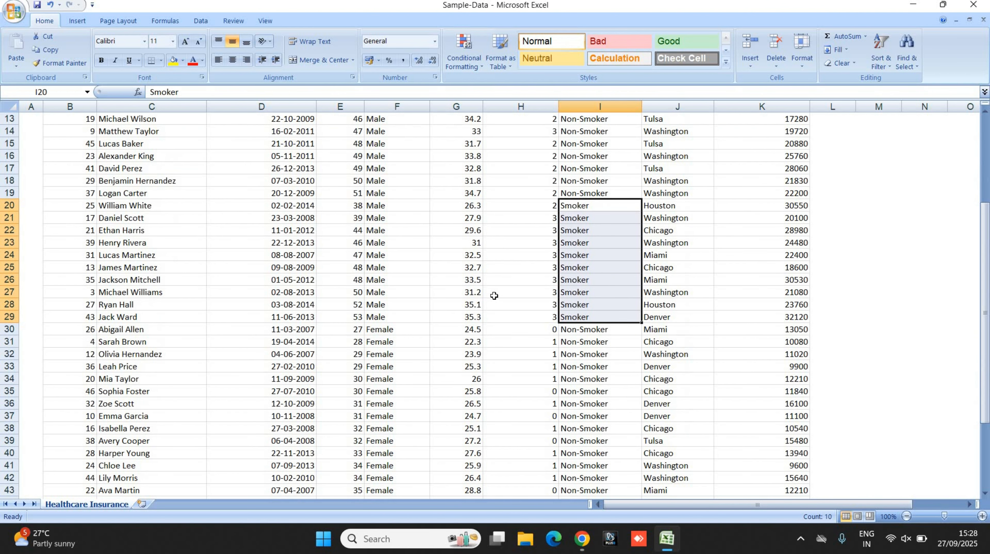
pyautogui.scroll(-2, 403, 258)
pyautogui.moveTo(406, 257); pyautogui.dragTo(407, 477)
pyautogui.hotkey('shift', 'Down')
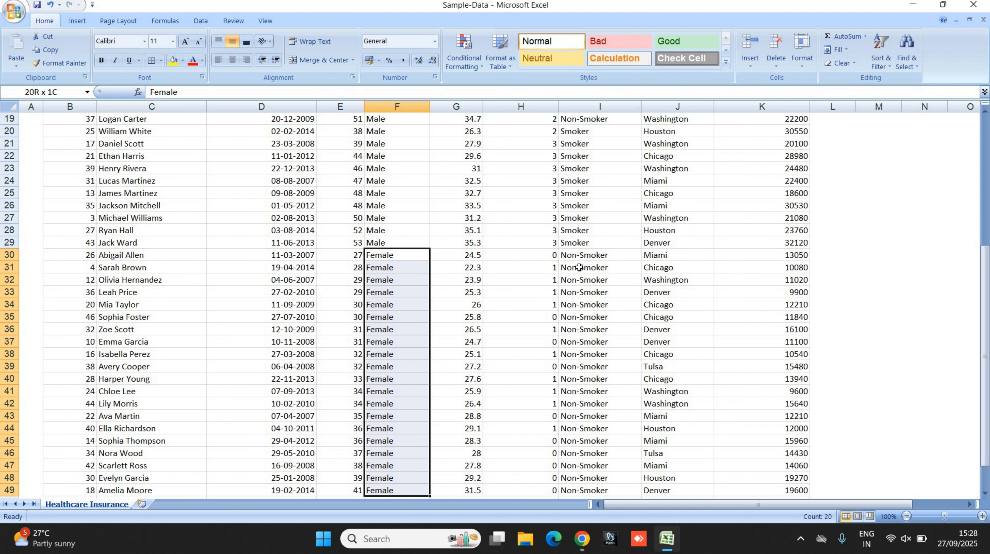
pyautogui.scroll(-2, 583, 254)
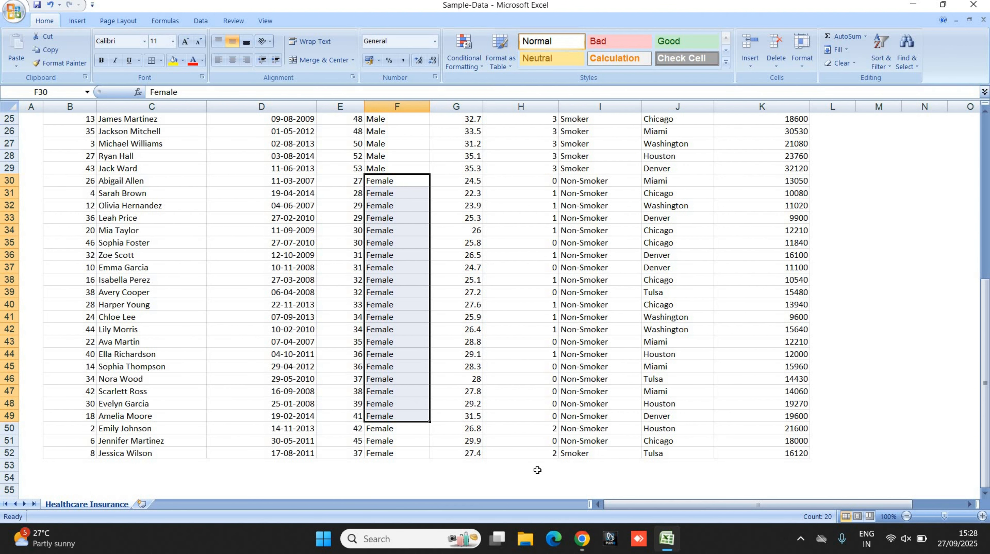
pyautogui.click(624, 454)
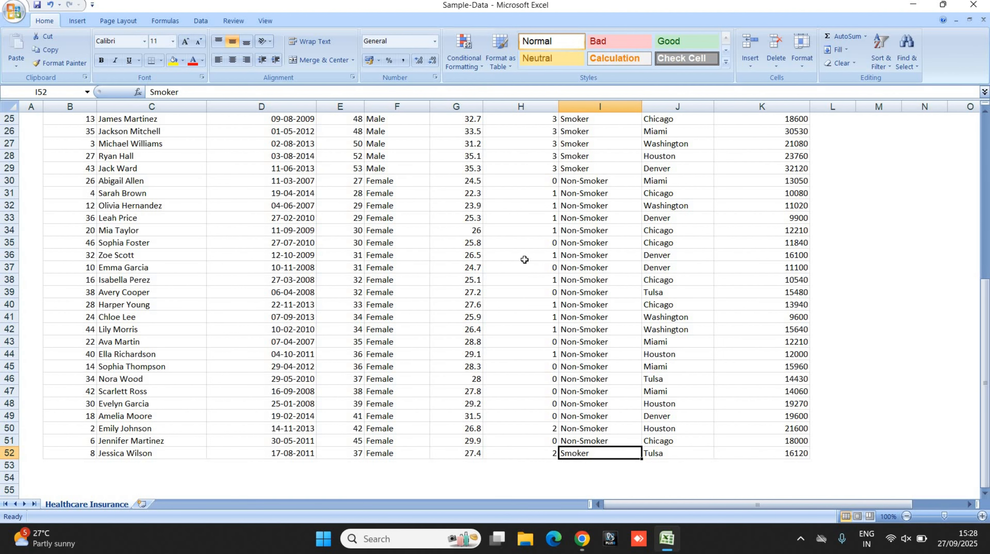
pyautogui.scroll(3, 525, 259)
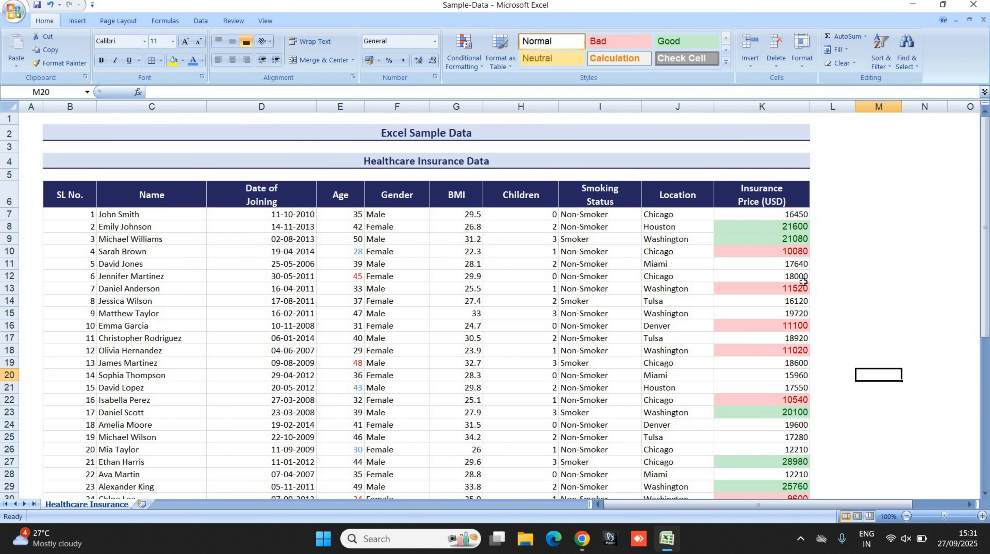
# Step: Start a custom sort from the Insurance Price header and choose Insurance Price (USD) as the sort column
pyautogui.scroll(-4, 804, 283)
pyautogui.scroll(4, 806, 287)
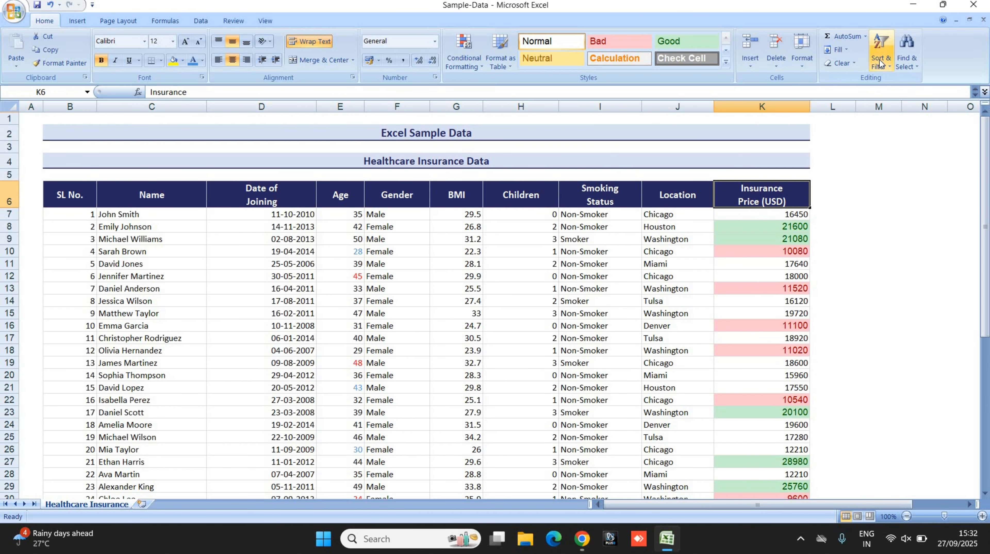
pyautogui.click(881, 54)
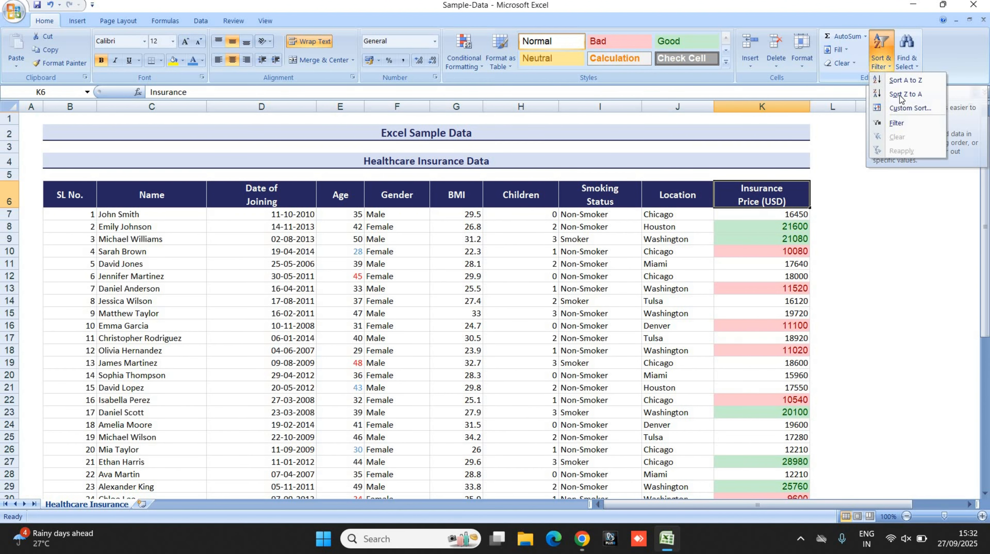
pyautogui.click(910, 108)
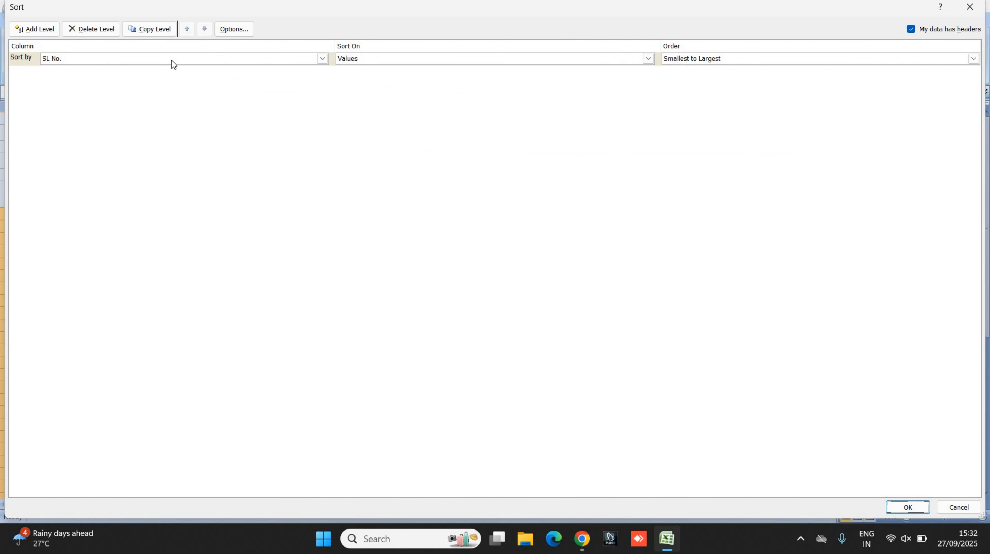
pyautogui.click(171, 61)
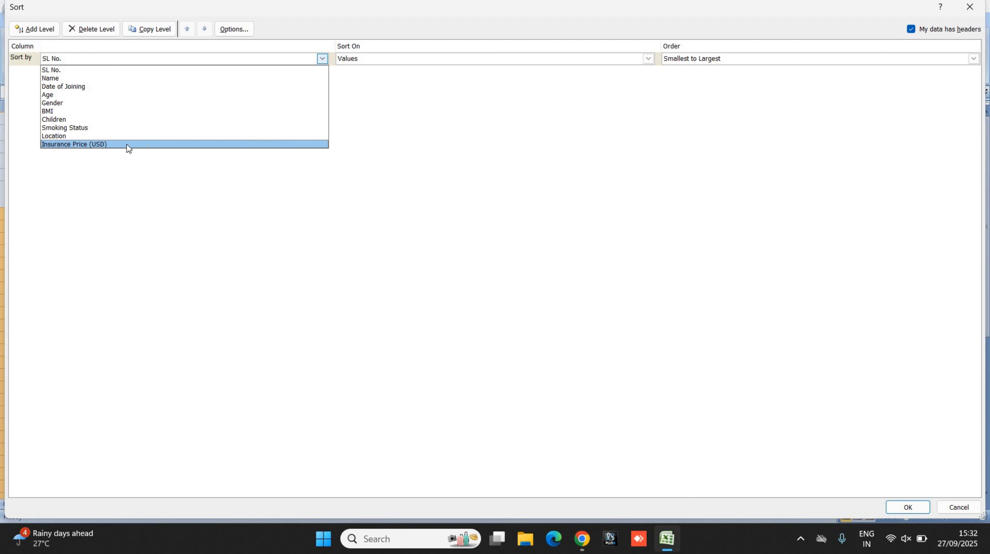
pyautogui.click(97, 144)
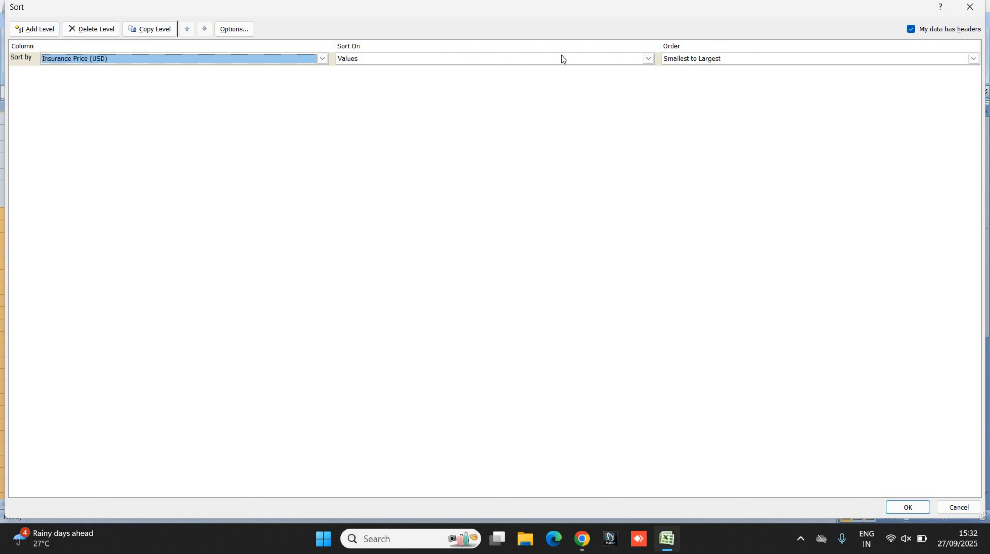
# Step: Set the Insurance Price level to sort on Cell Color, with the green cells placed On Top
pyautogui.click(391, 57)
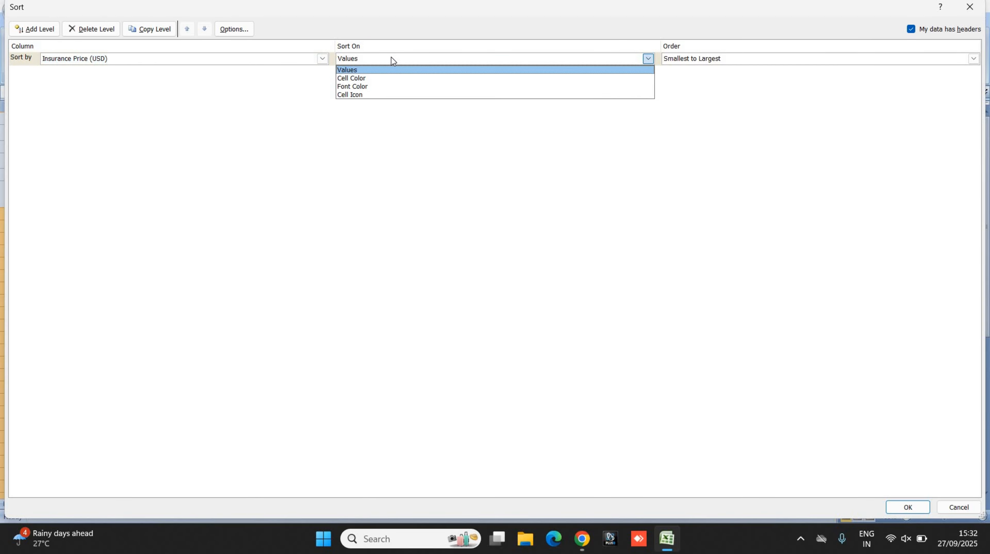
pyautogui.click(371, 77)
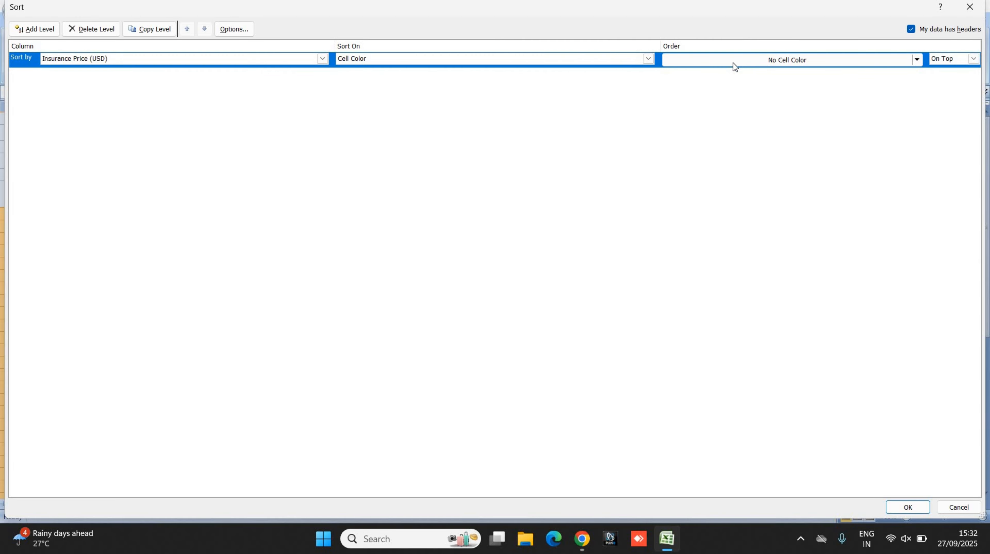
pyautogui.click(917, 59)
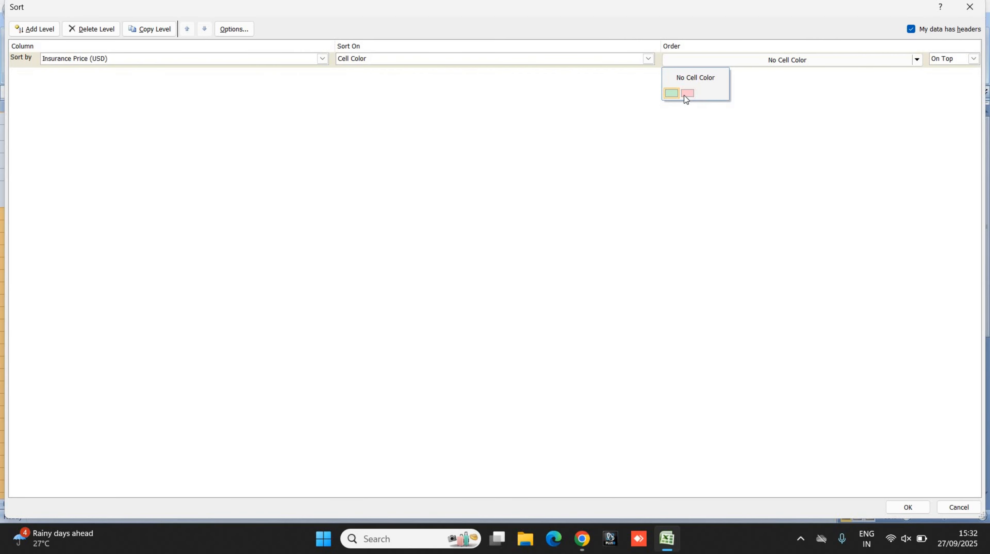
pyautogui.click(671, 93)
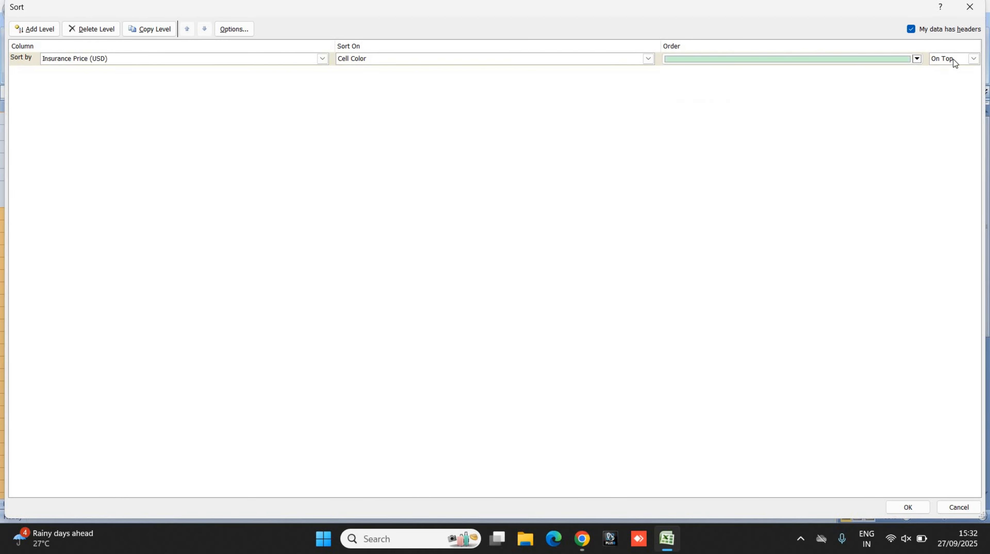
pyautogui.click(953, 60)
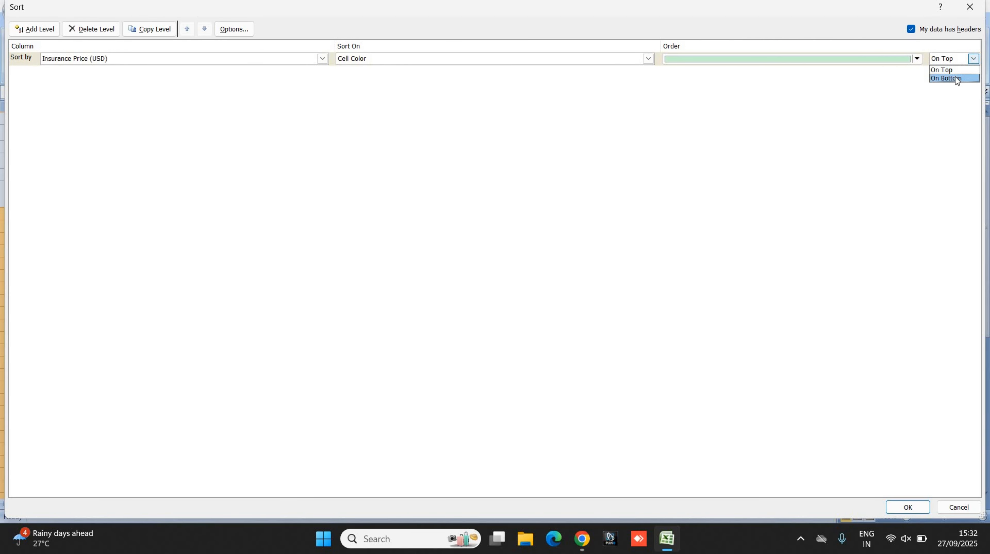
pyautogui.click(954, 69)
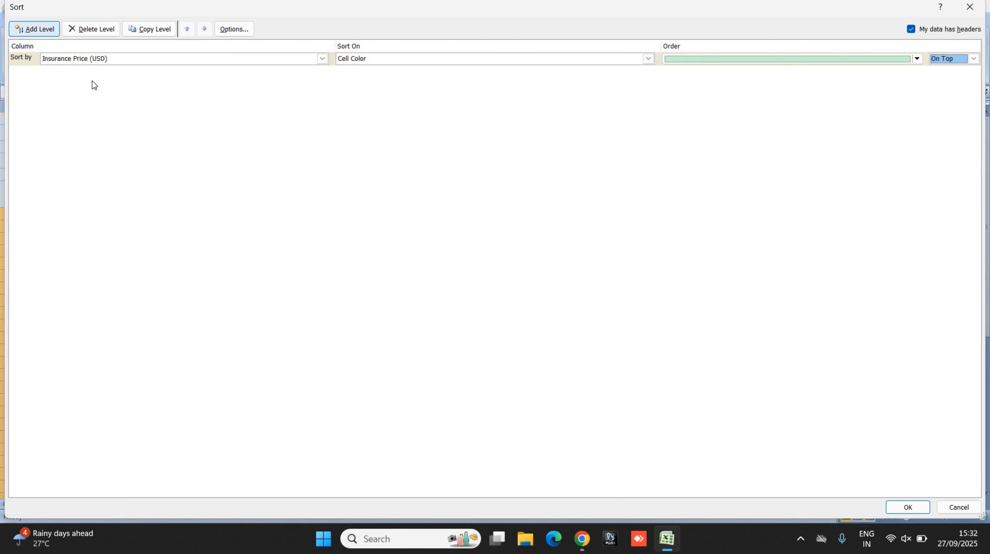
# Step: Add a second sort level on Insurance Price (USD), sorted on Cell Color
pyautogui.hotkey('alt', 'a')
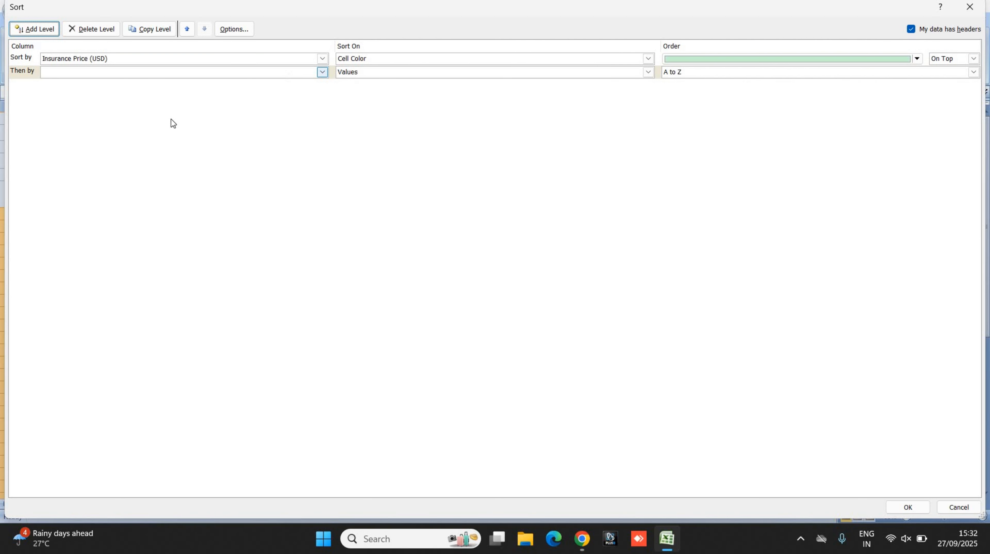
pyautogui.hotkey('alt', 'Down')
pyautogui.click(113, 156)
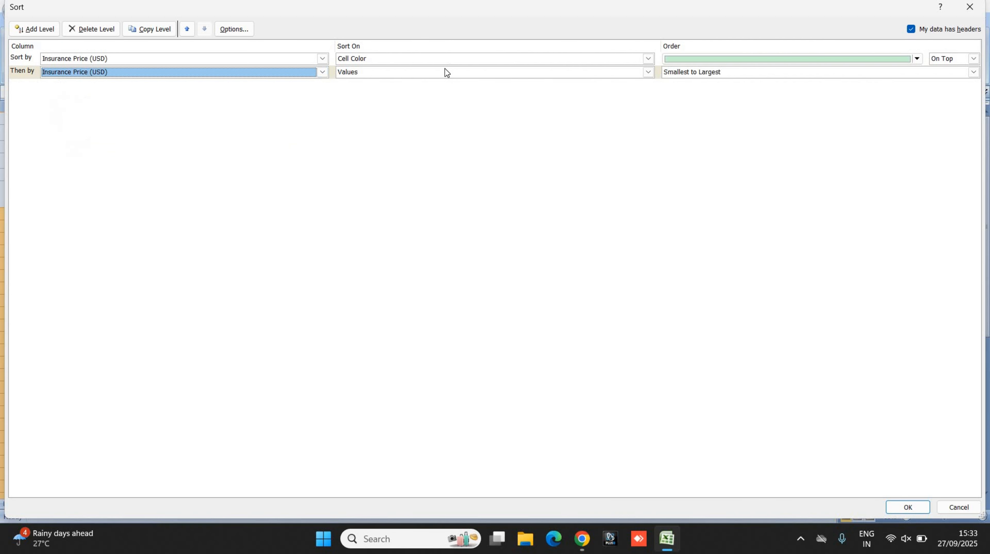
pyautogui.press('Tab')
pyautogui.hotkey('alt', 'Down')
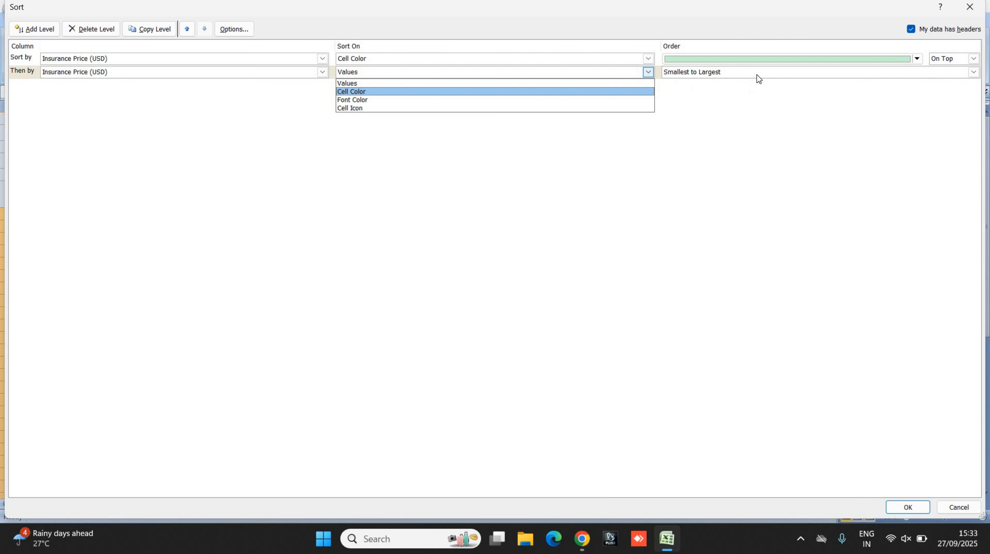
pyautogui.press('Return')
# Step: Set the second level's order to the light red cell color placed On Bottom, and apply the sort
pyautogui.click(861, 72)
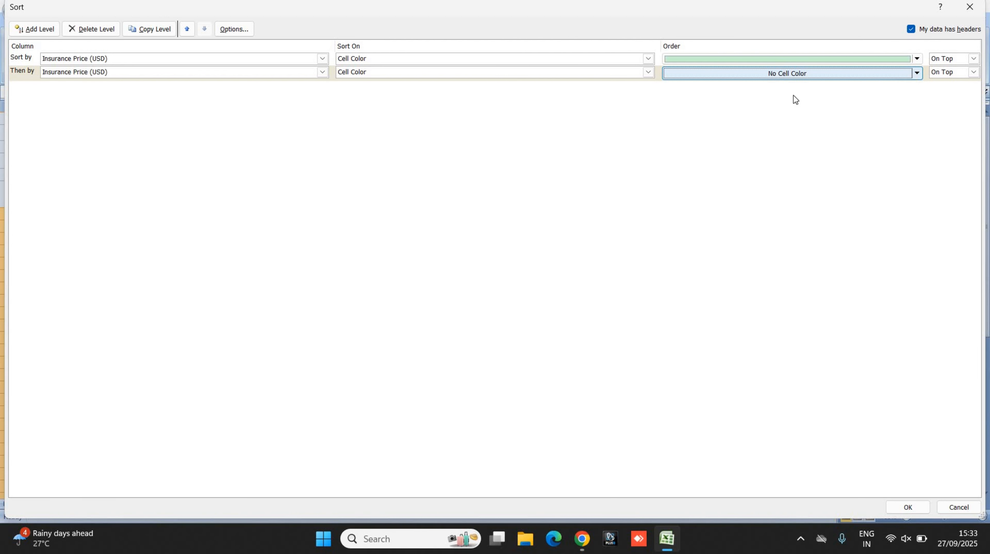
pyautogui.hotkey('alt', 'Down')
pyautogui.press('Return')
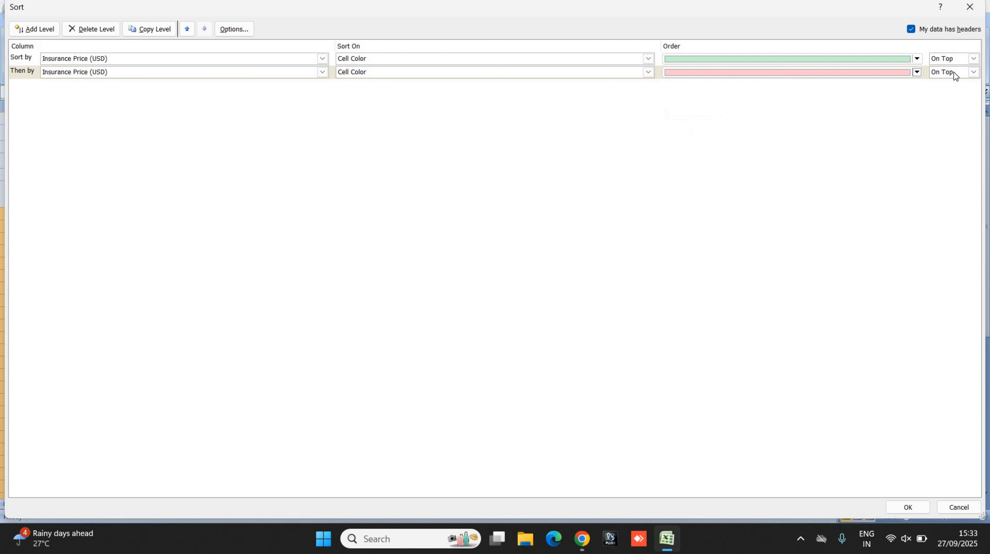
pyautogui.press('Tab')
pyautogui.hotkey('alt', 'Down')
pyautogui.press('Return')
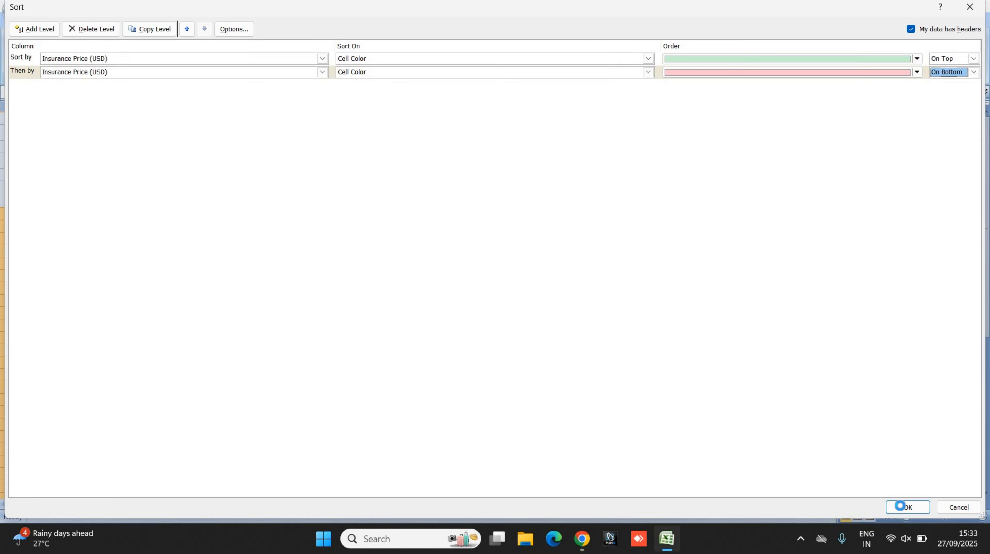
pyautogui.click(900, 506)
# Step: Examine how the Insurance Price cells are grouped by fill color from the first to the last table row
pyautogui.scroll(-1, 686, 295)
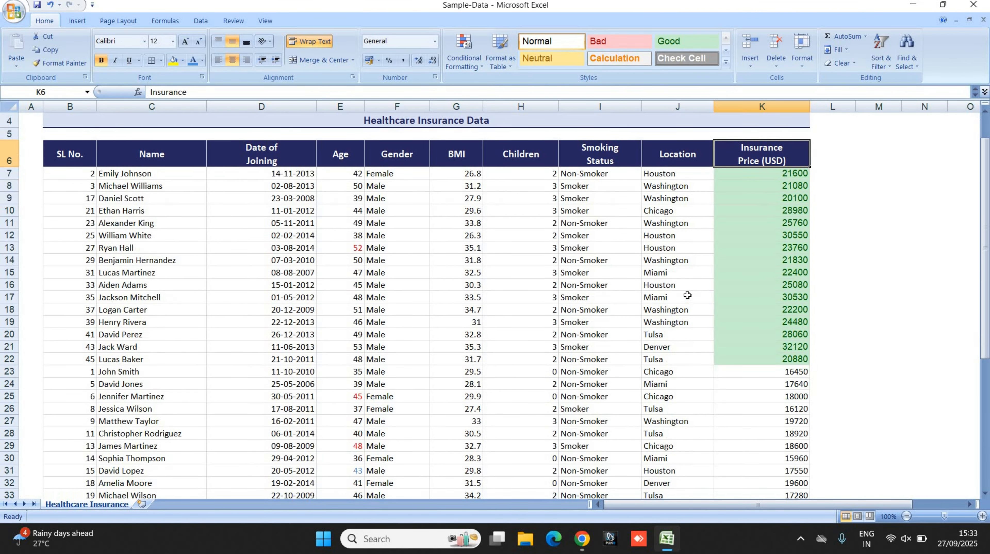
pyautogui.scroll(-9, 689, 294)
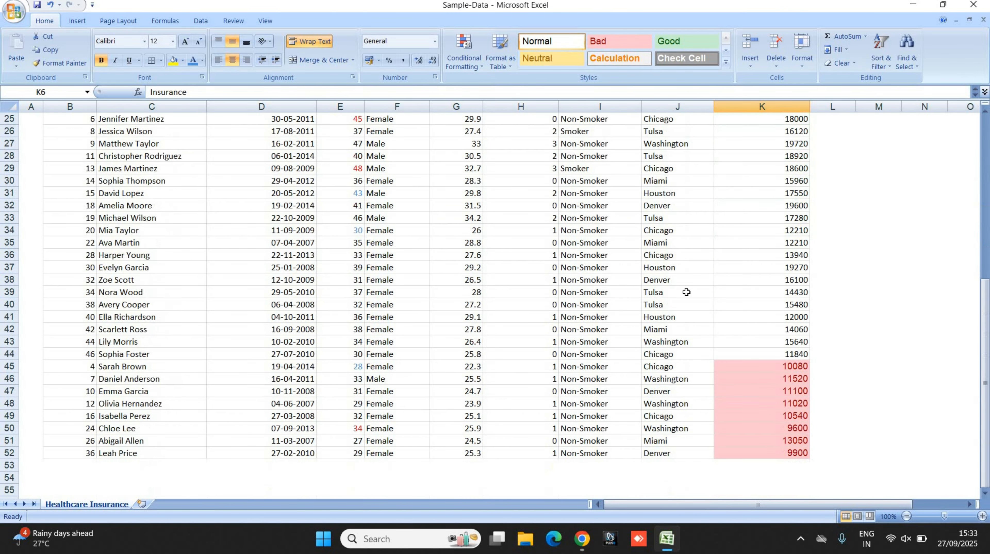
pyautogui.scroll(10, 686, 292)
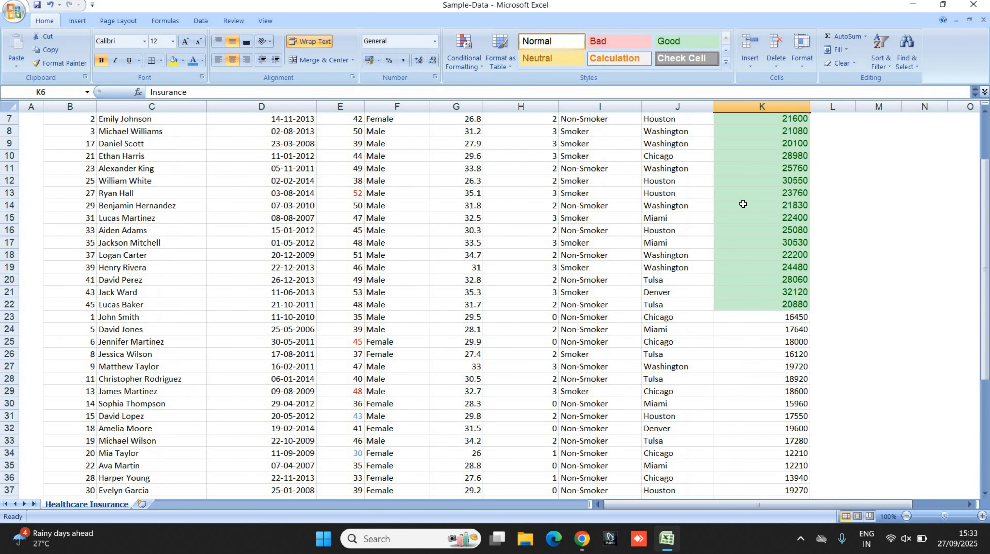
pyautogui.scroll(-8, 769, 212)
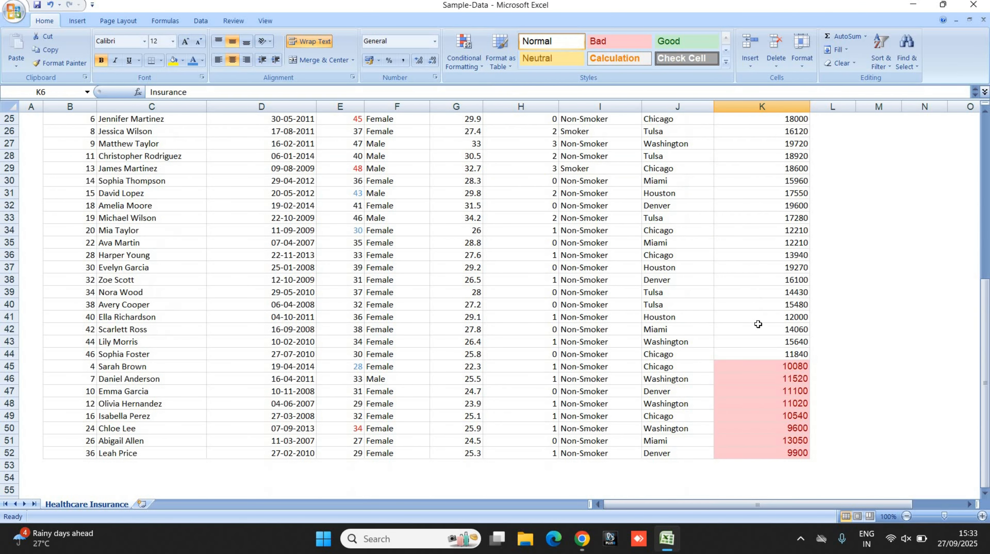
pyautogui.scroll(-1, 757, 322)
pyautogui.scroll(6, 758, 322)
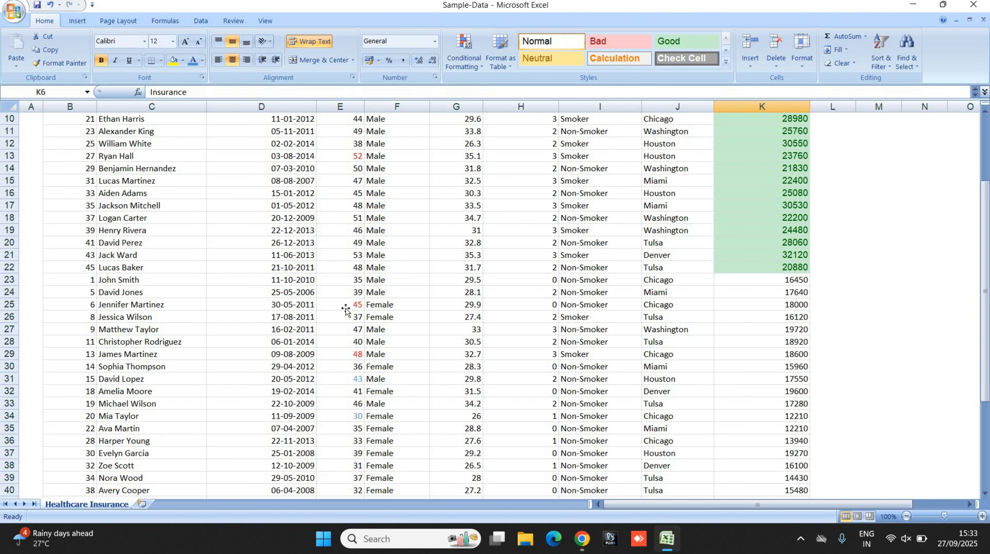
# Step: Examine the red and blue font colors in the Age column, selecting cells E25, E31 and E34
pyautogui.click(344, 306)
pyautogui.scroll(1, 347, 253)
pyautogui.scroll(2, 347, 254)
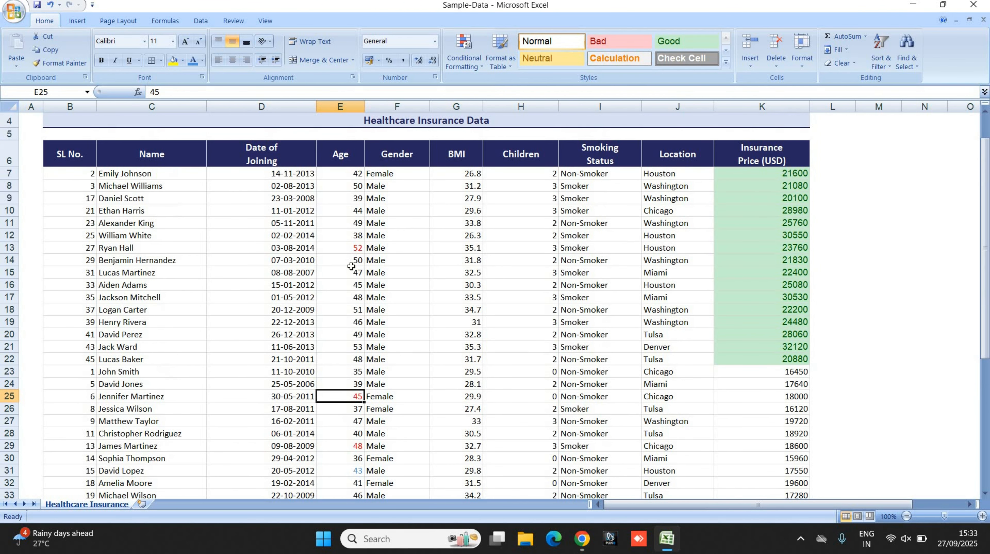
pyautogui.scroll(-6, 343, 263)
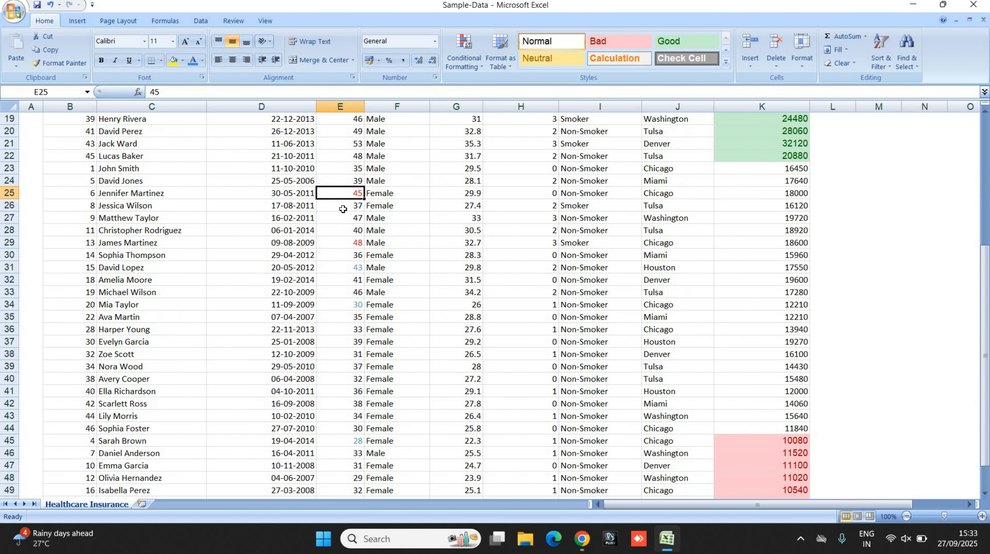
pyautogui.click(343, 267)
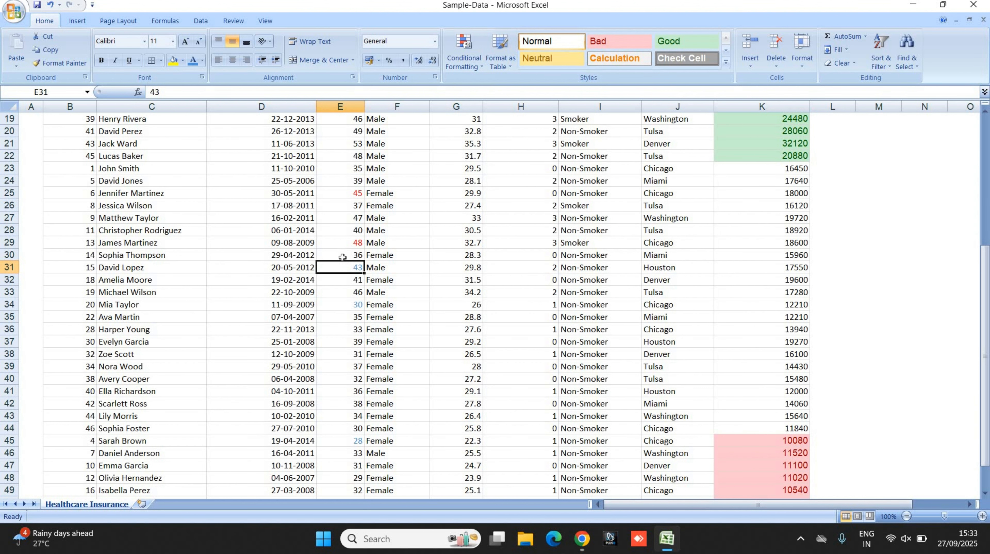
pyautogui.click(344, 303)
pyautogui.scroll(6, 359, 194)
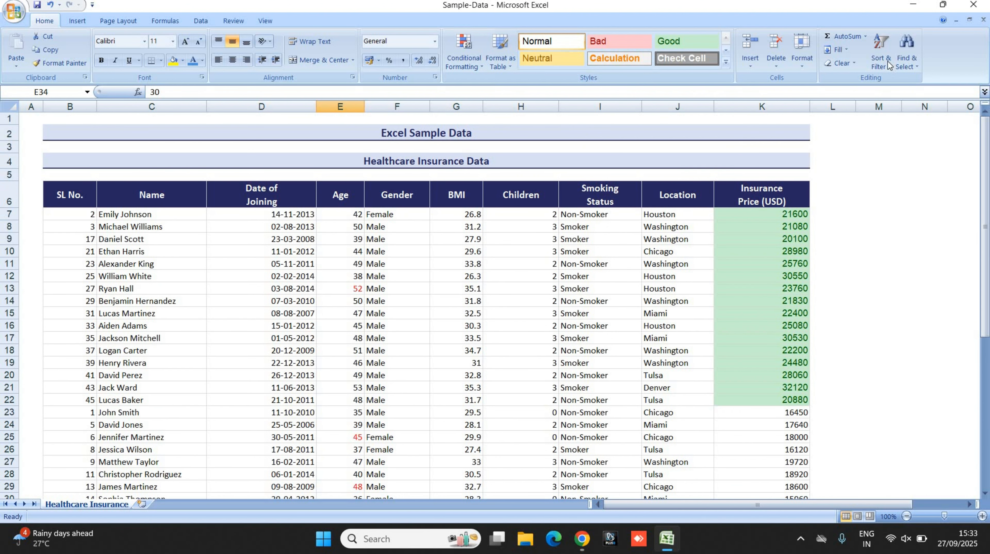
# Step: Reopen the custom sort and delete both Insurance Price cell color levels
pyautogui.click(881, 64)
pyautogui.click(910, 108)
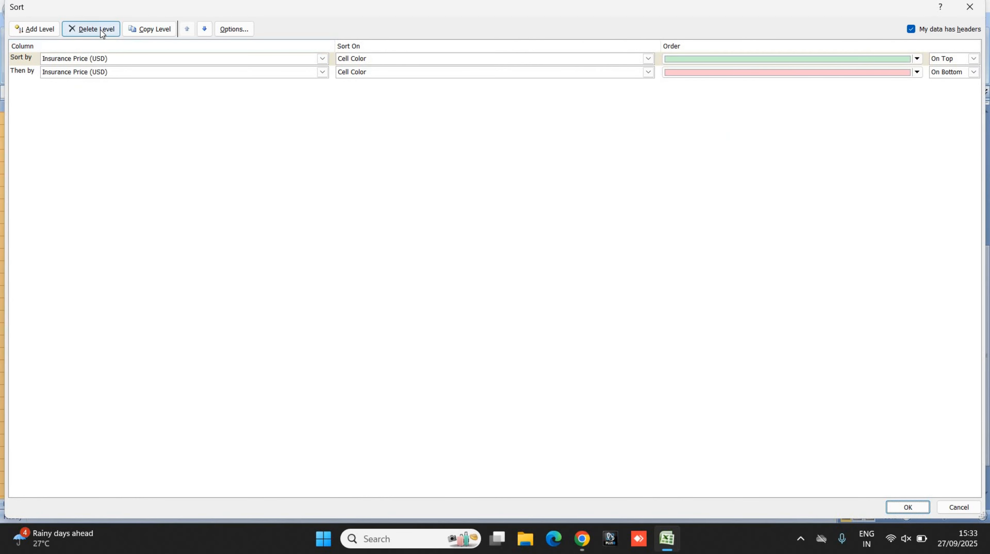
pyautogui.click(109, 28)
pyautogui.click(109, 28)
# Step: Add a sort level on Age by Font Color with red placed On Top, and apply the sort
pyautogui.click(45, 29)
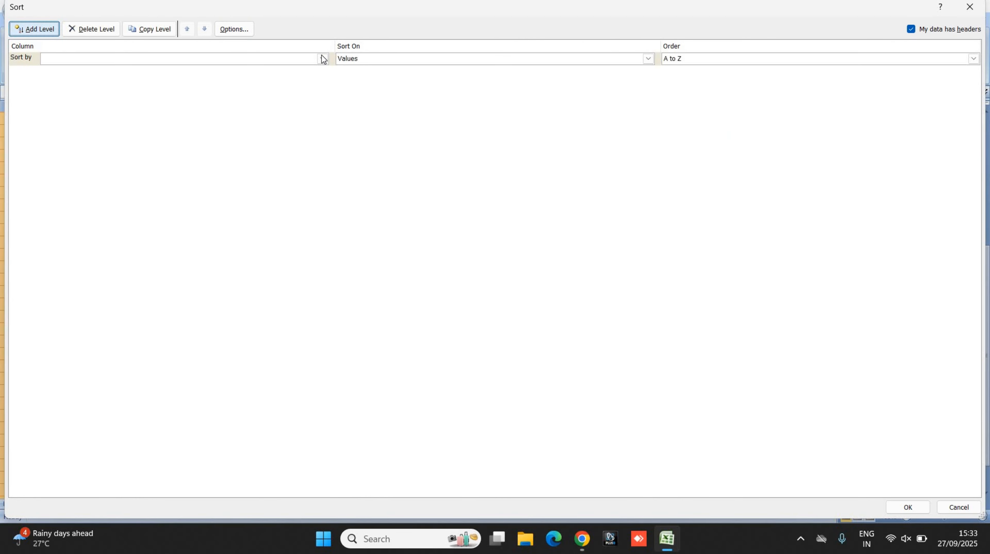
pyautogui.click(322, 58)
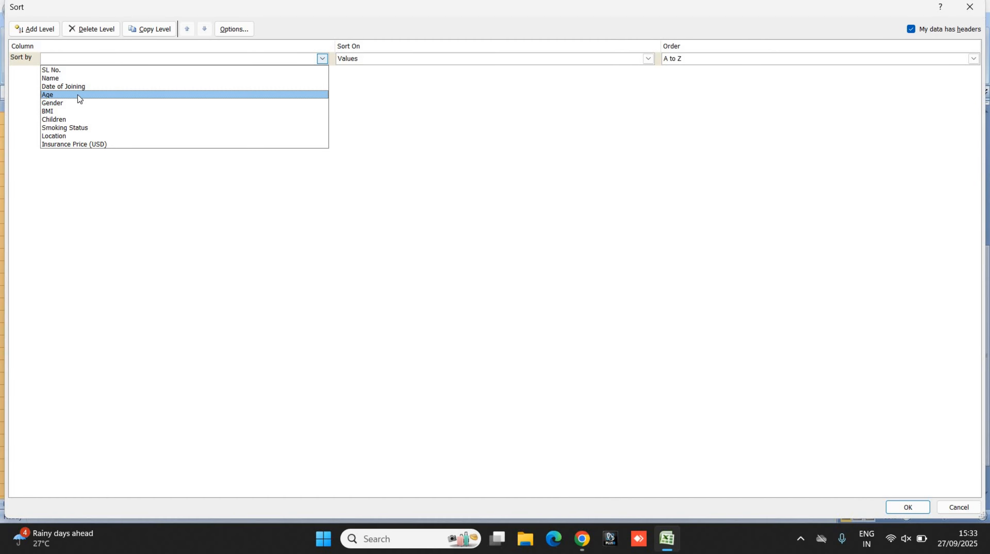
pyautogui.click(449, 58)
pyautogui.click(446, 59)
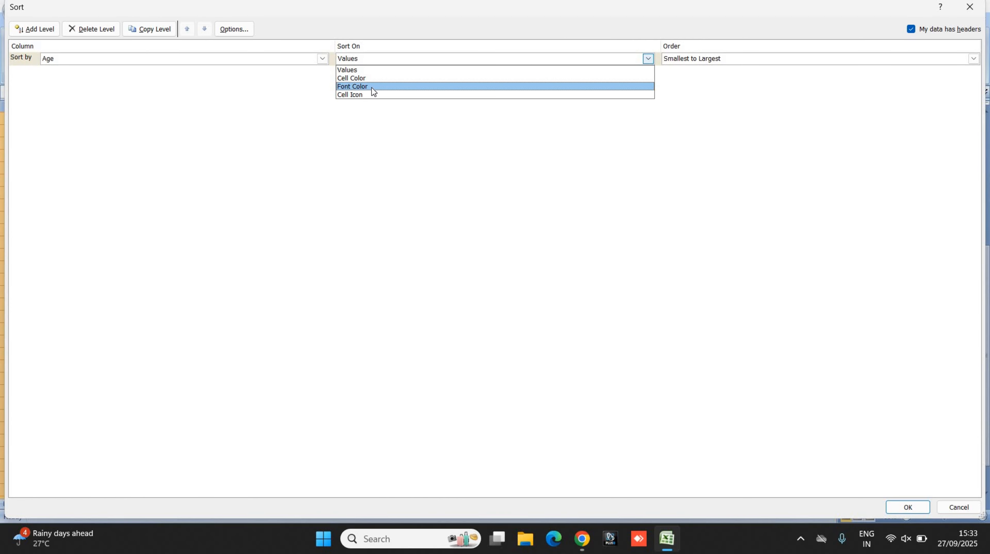
pyautogui.click(372, 87)
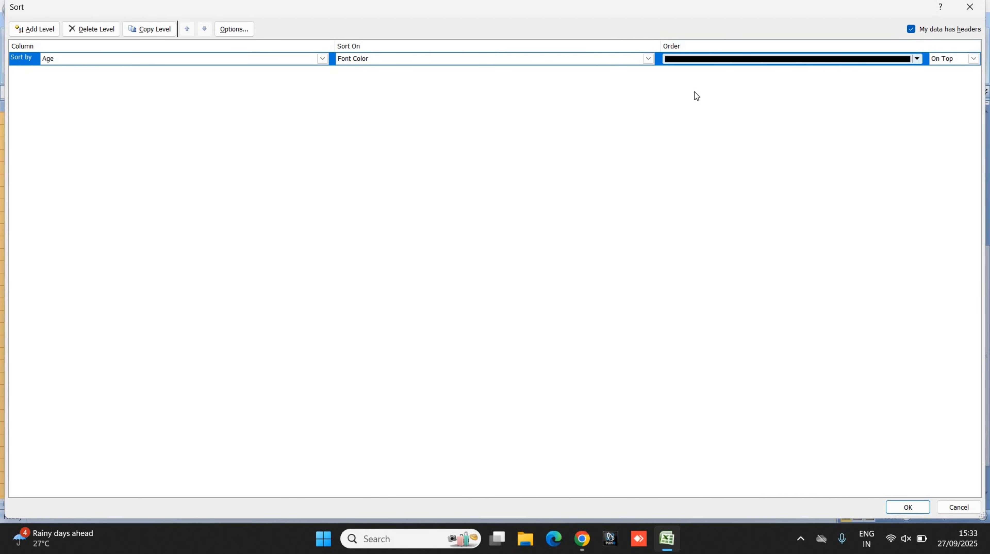
pyautogui.click(917, 58)
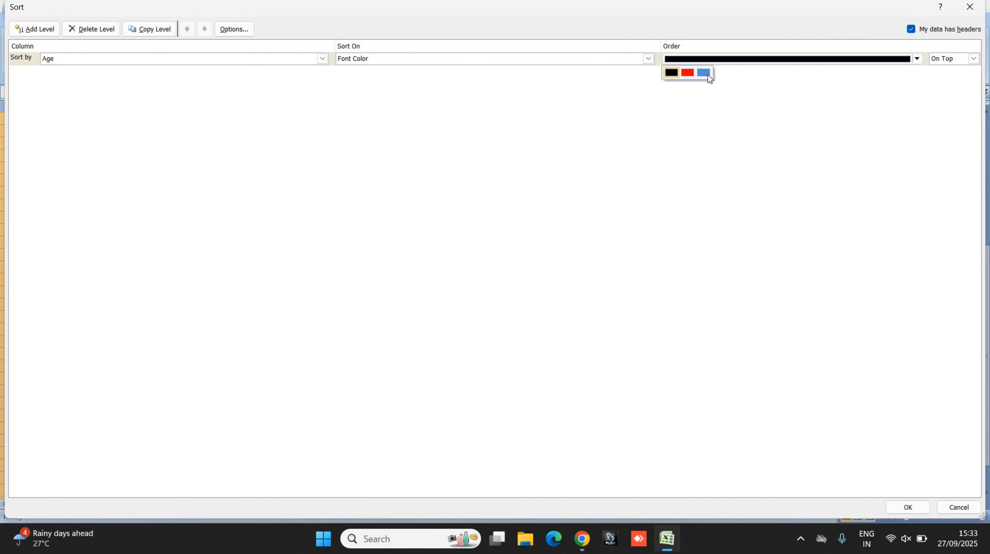
pyautogui.click(688, 72)
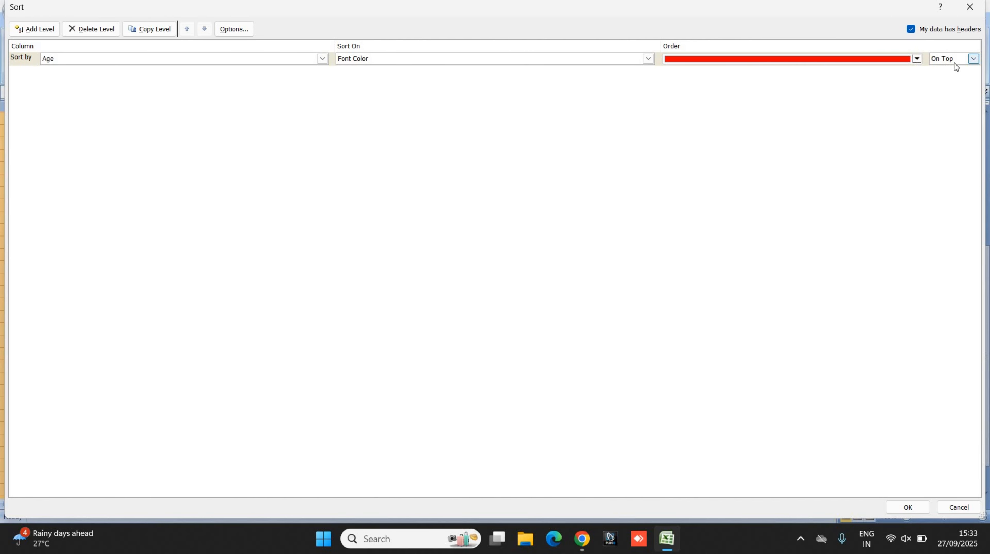
pyautogui.click(896, 507)
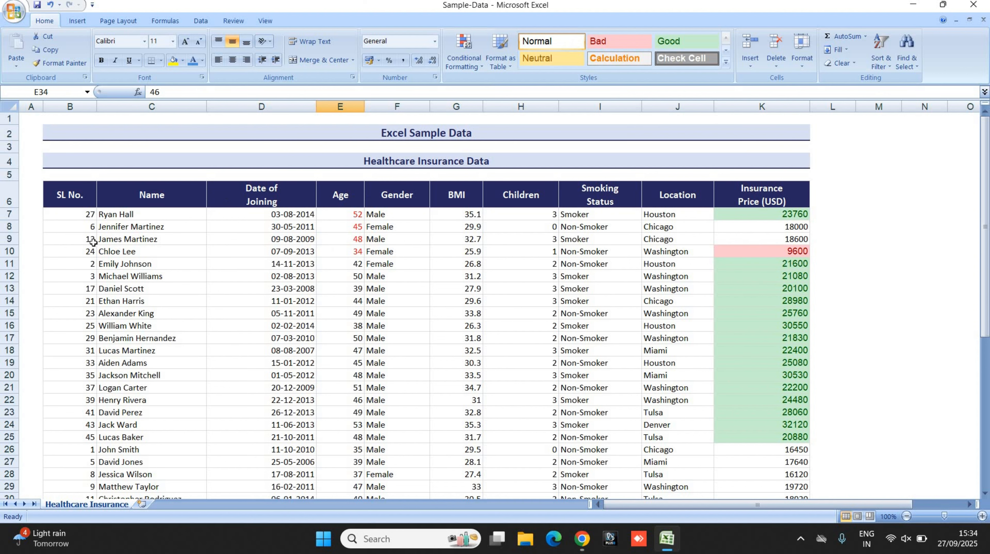
# Step: Reopen the custom sort for the table, delete the Age font color level, and confirm the empty sort
pyautogui.click(81, 214)
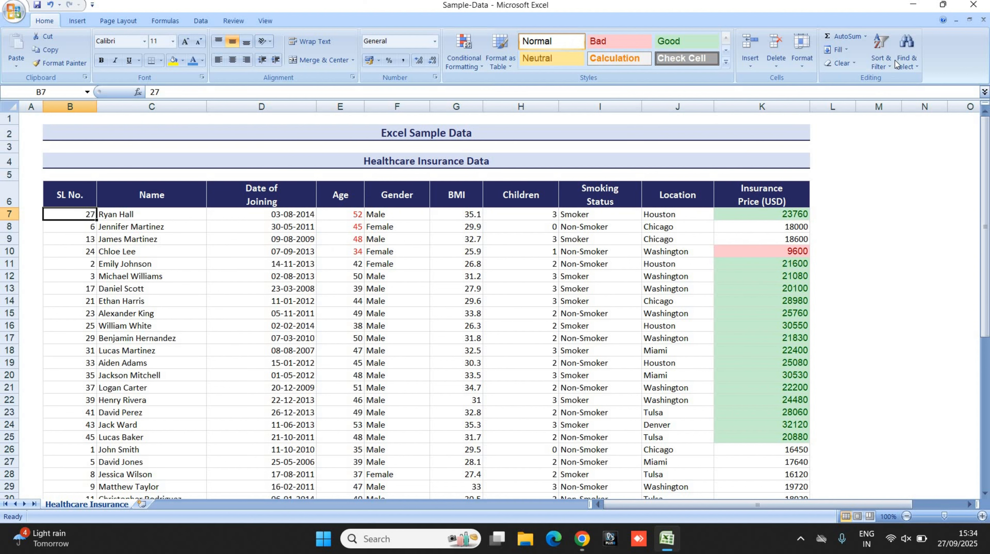
pyautogui.click(882, 55)
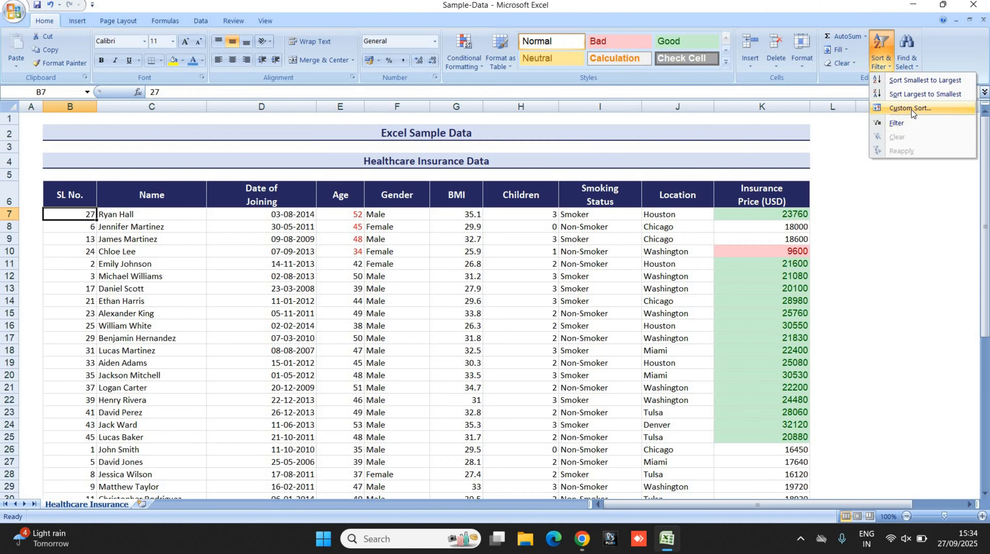
pyautogui.click(910, 108)
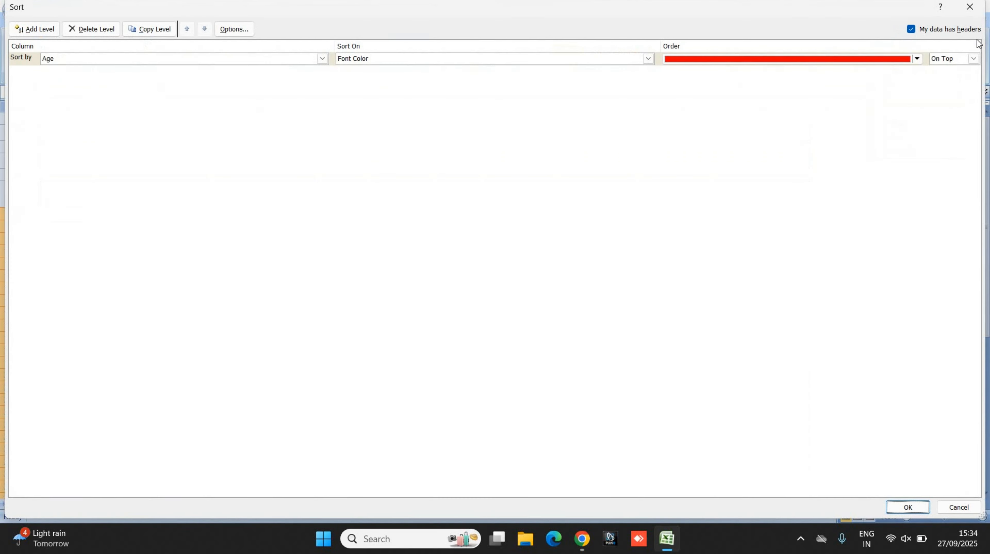
pyautogui.click(104, 29)
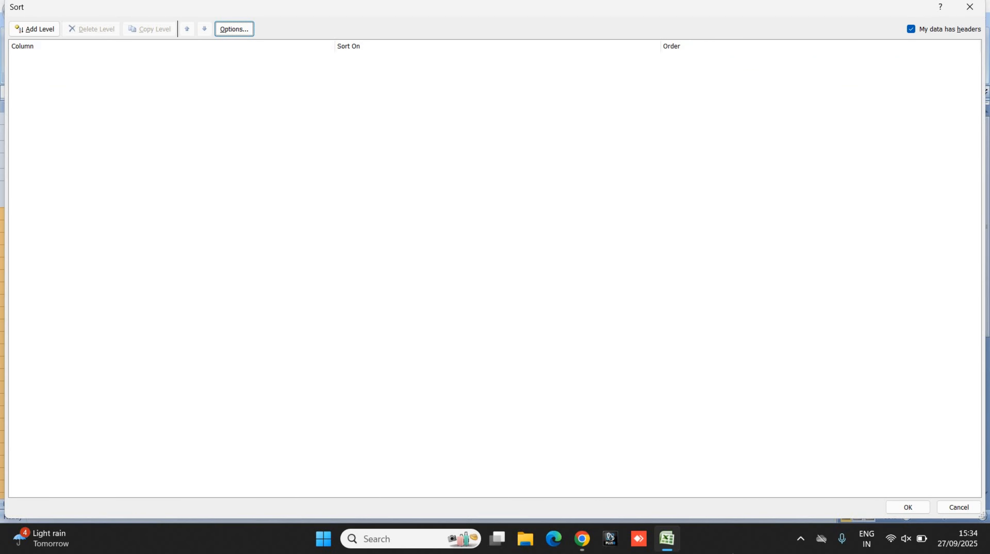
pyautogui.click(907, 507)
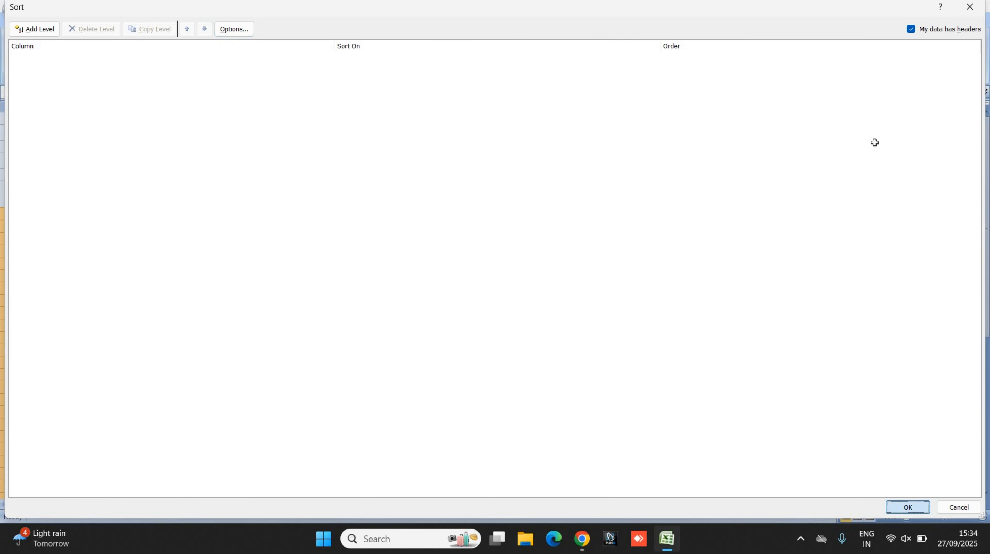
# Step: Sort the table by SL No. in ascending order and check the rows down to the end
pyautogui.click(887, 59)
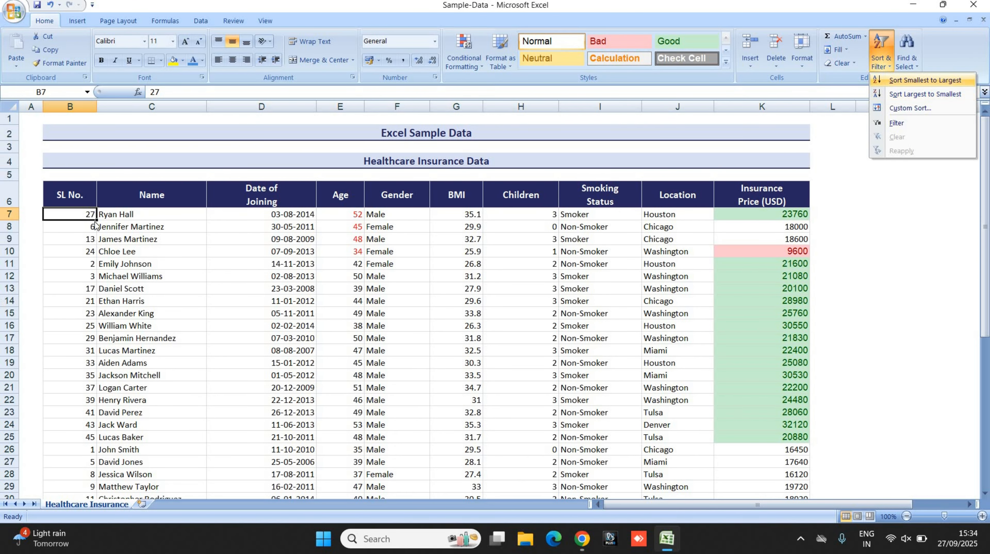
pyautogui.click(80, 196)
pyautogui.click(79, 196)
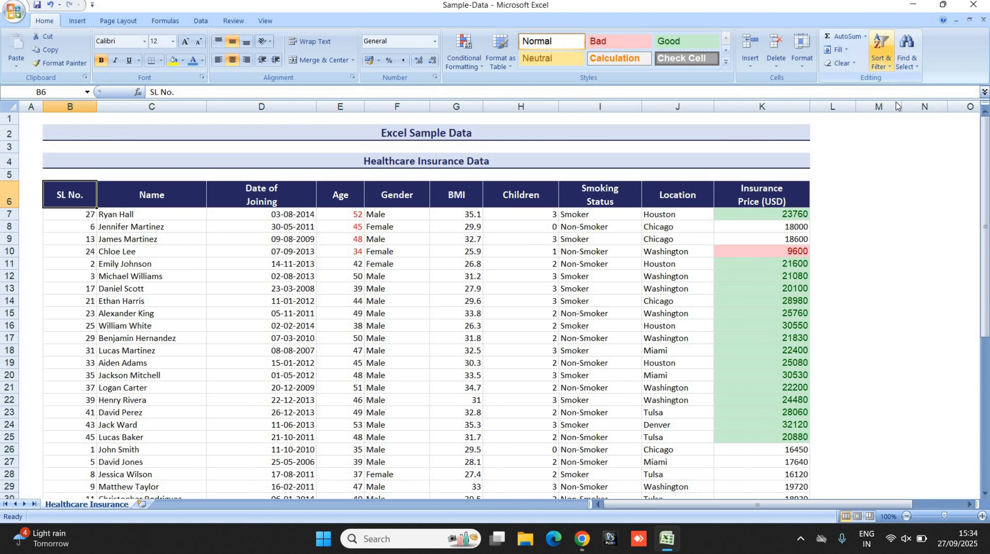
pyautogui.click(886, 54)
pyautogui.click(906, 79)
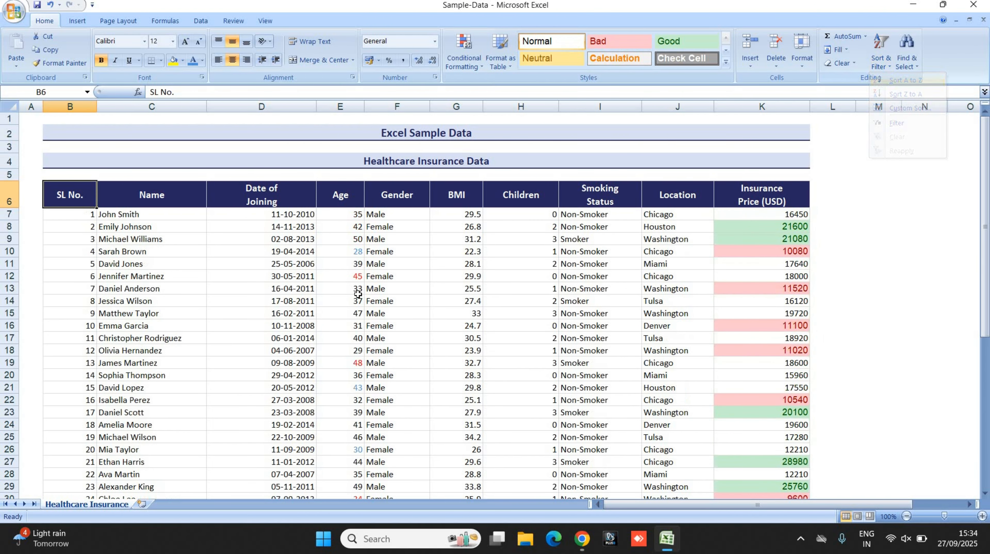
pyautogui.scroll(-1, 306, 293)
pyautogui.scroll(-9, 306, 292)
pyautogui.scroll(10, 306, 292)
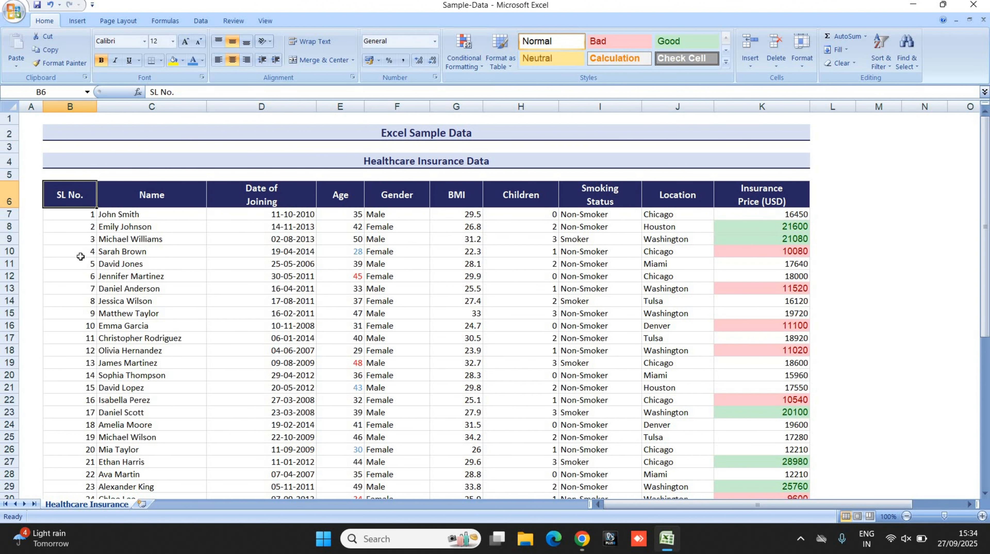
# Step: Select the whole healthcare table including its header row and turn on filtering for all columns
pyautogui.moveTo(77, 202); pyautogui.dragTo(749, 388)
pyautogui.scroll(10, 484, 316)
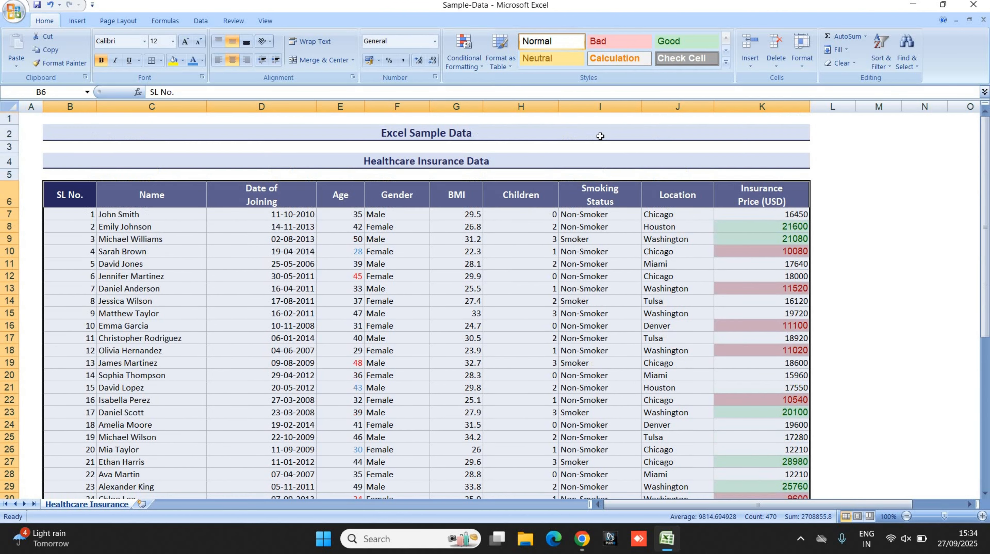
pyautogui.click(878, 63)
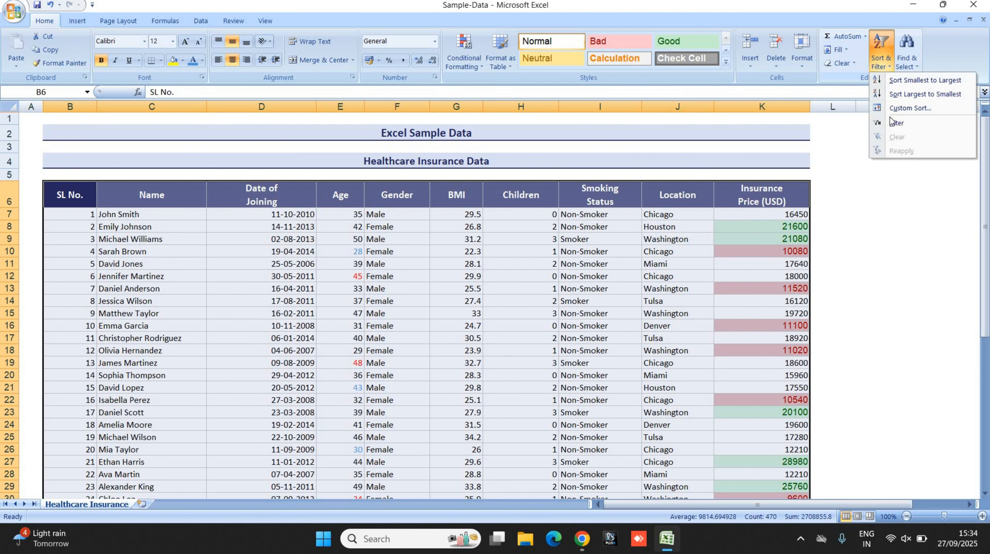
pyautogui.click(909, 123)
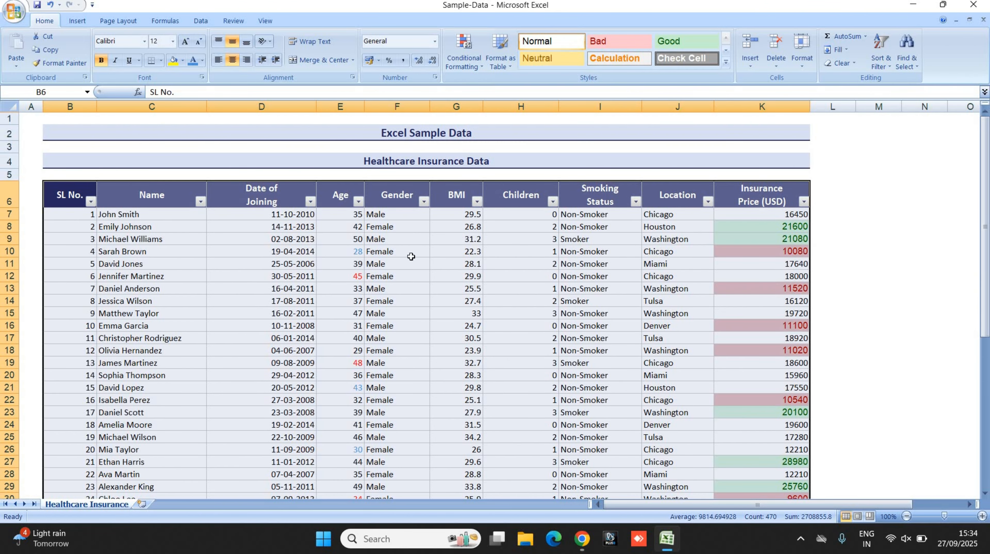
pyautogui.click(74, 199)
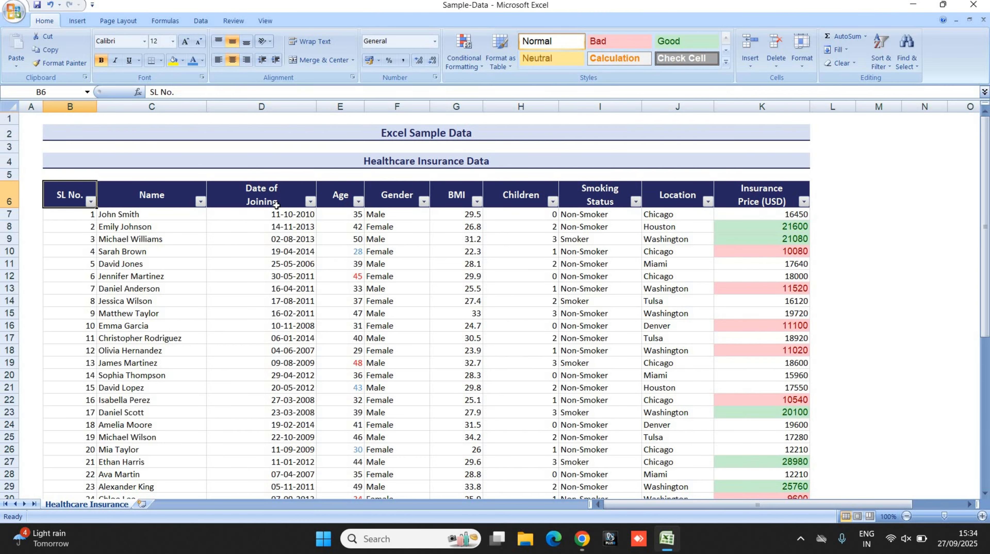
pyautogui.press('Right')
pyautogui.press('Right')
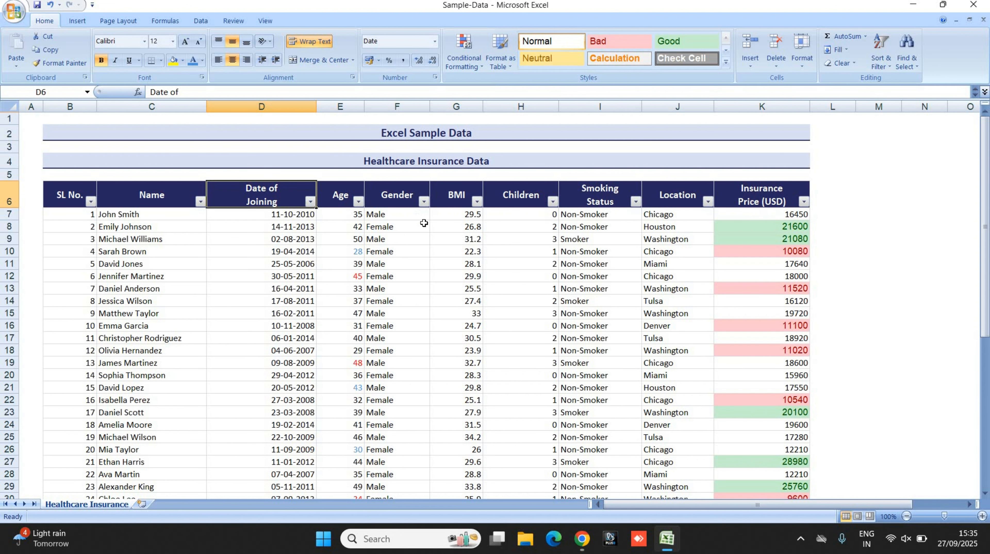
# Step: Filter the Gender column to show only Male and review the filtered rows
pyautogui.click(423, 201)
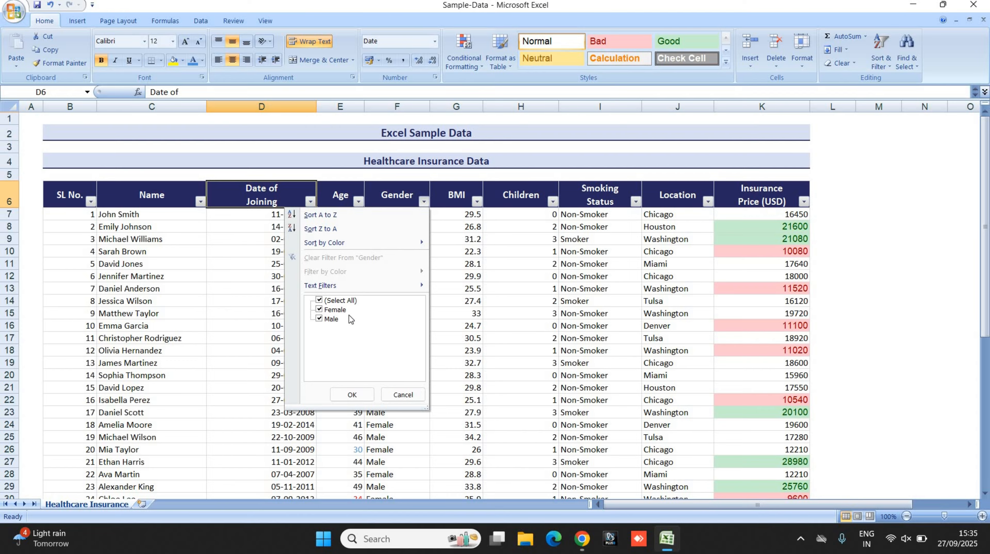
pyautogui.click(319, 300)
pyautogui.click(320, 318)
pyautogui.click(352, 394)
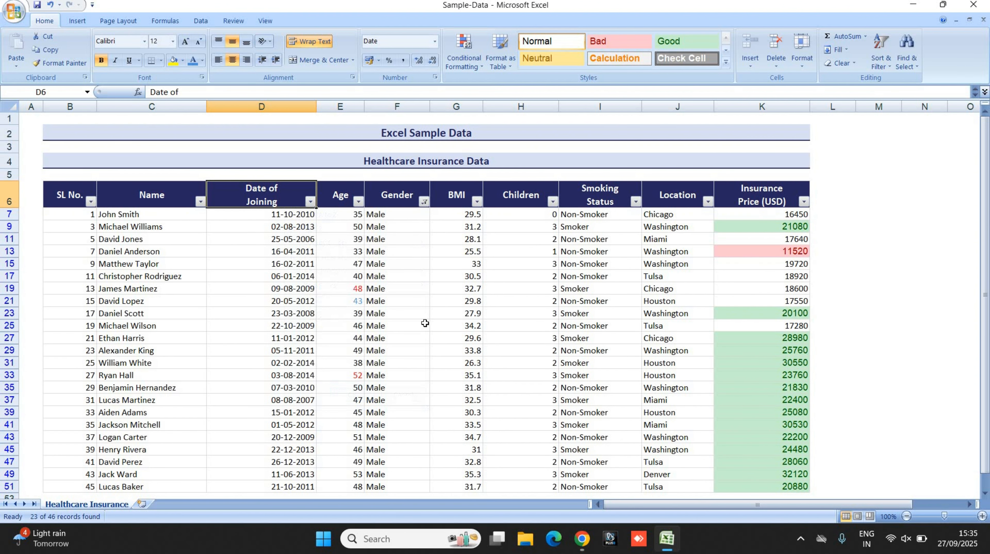
pyautogui.scroll(-3, 425, 324)
pyautogui.scroll(3, 426, 320)
pyautogui.scroll(-3, 429, 313)
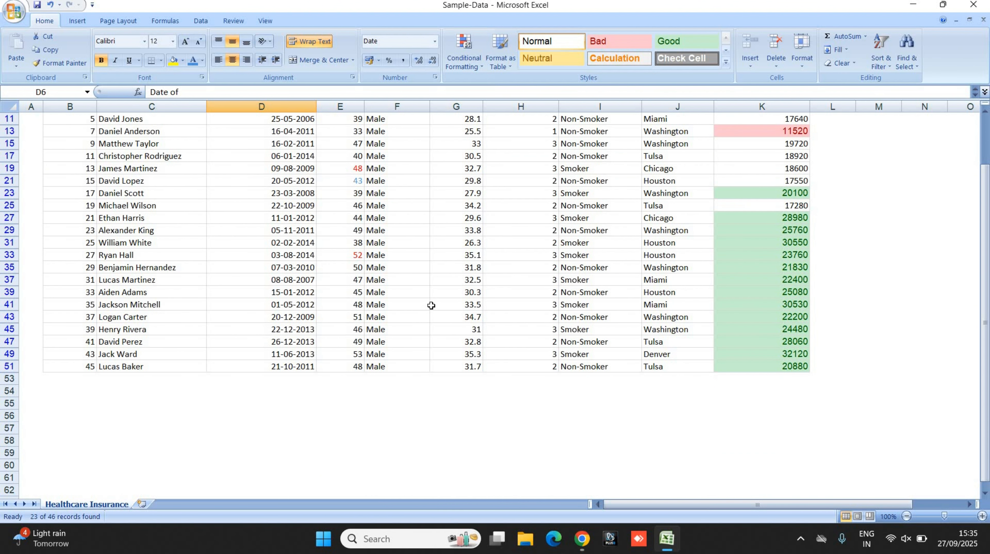
pyautogui.scroll(3, 431, 306)
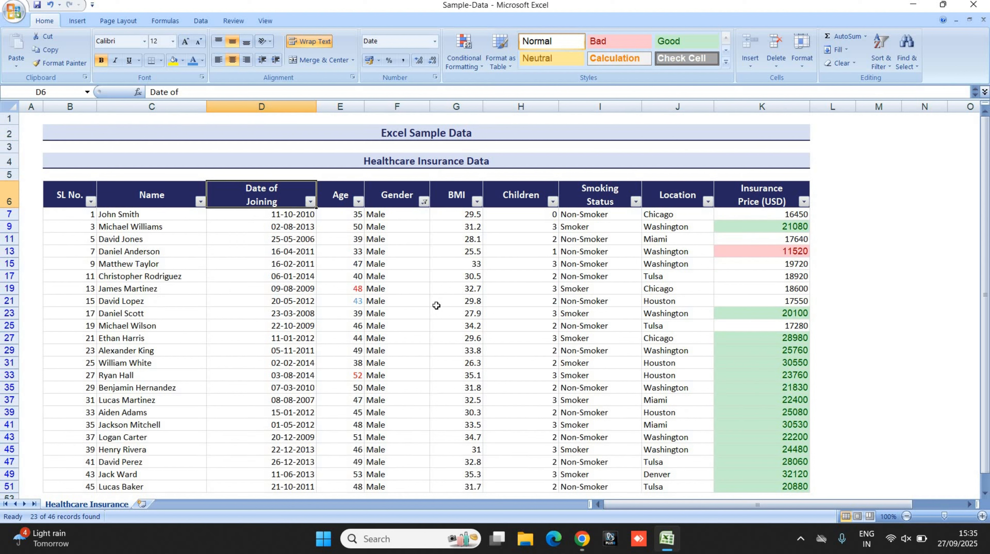
# Step: Filter the Smoking Status column to show only Smoker
pyautogui.click(635, 202)
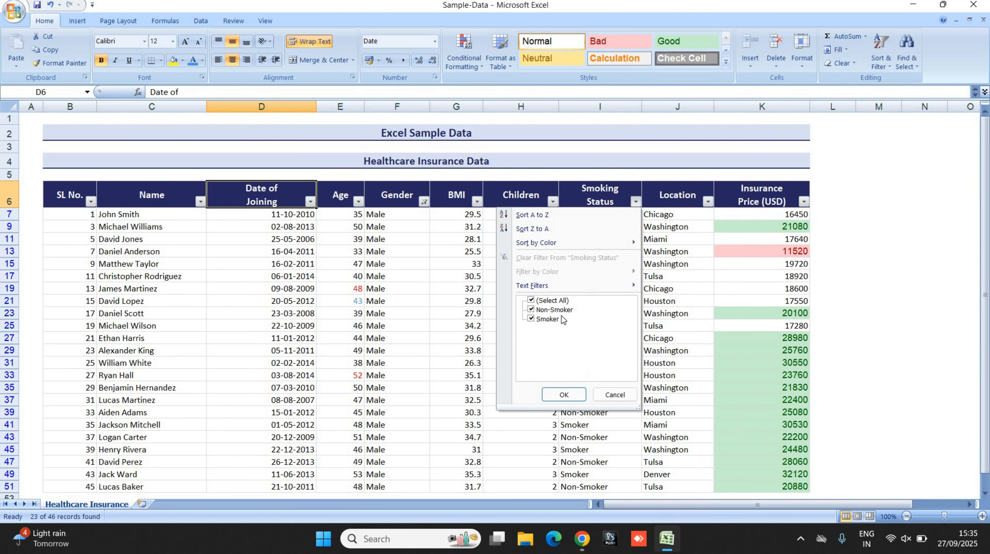
pyautogui.click(531, 300)
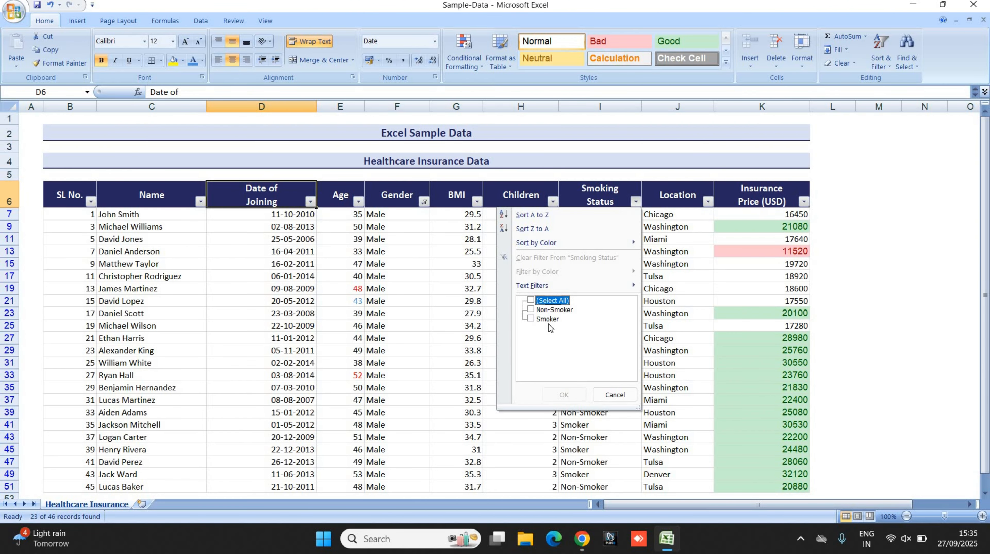
pyautogui.click(531, 318)
pyautogui.press('Return')
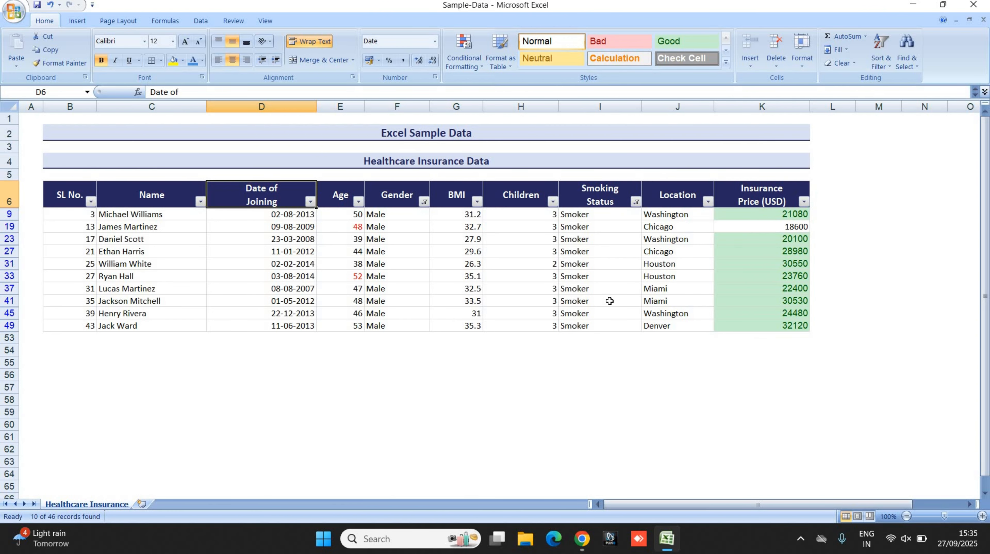
# Step: Restore all values in the Gender and Smoking Status filters so every table row is shown
pyautogui.click(425, 202)
pyautogui.click(335, 301)
pyautogui.press('Return')
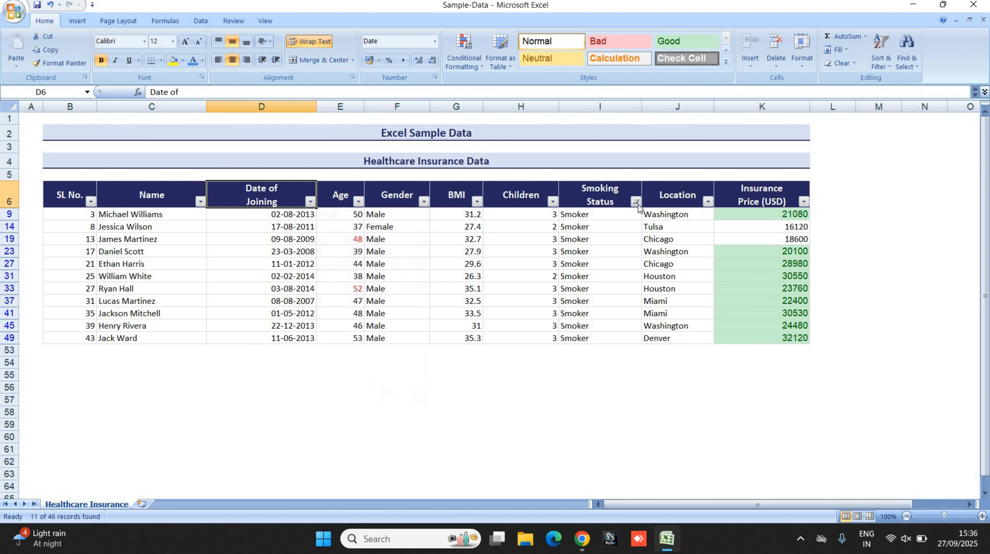
pyautogui.click(636, 201)
pyautogui.click(535, 301)
pyautogui.click(563, 394)
pyautogui.click(878, 263)
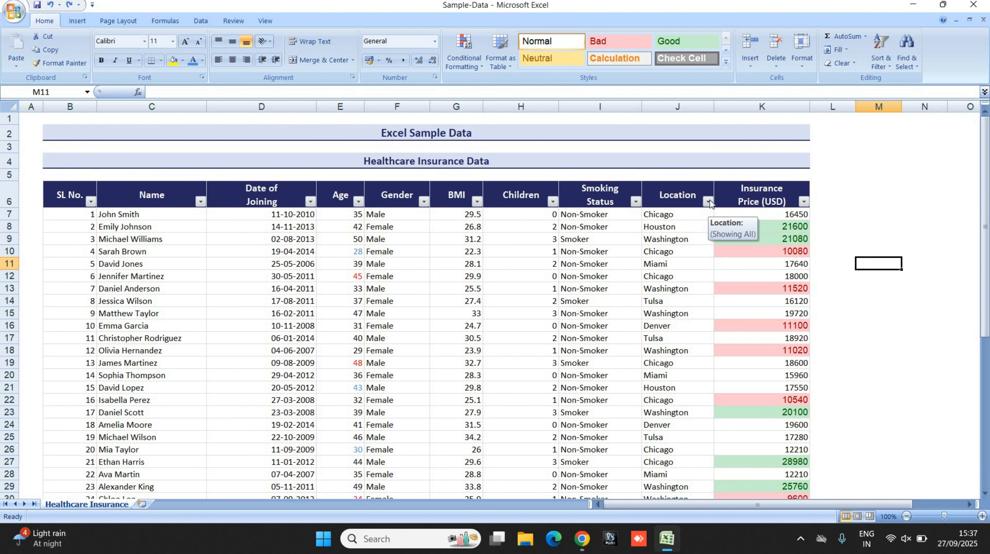
# Step: View the sorting and filtering options of the Location column and dismiss them
pyautogui.click(709, 201)
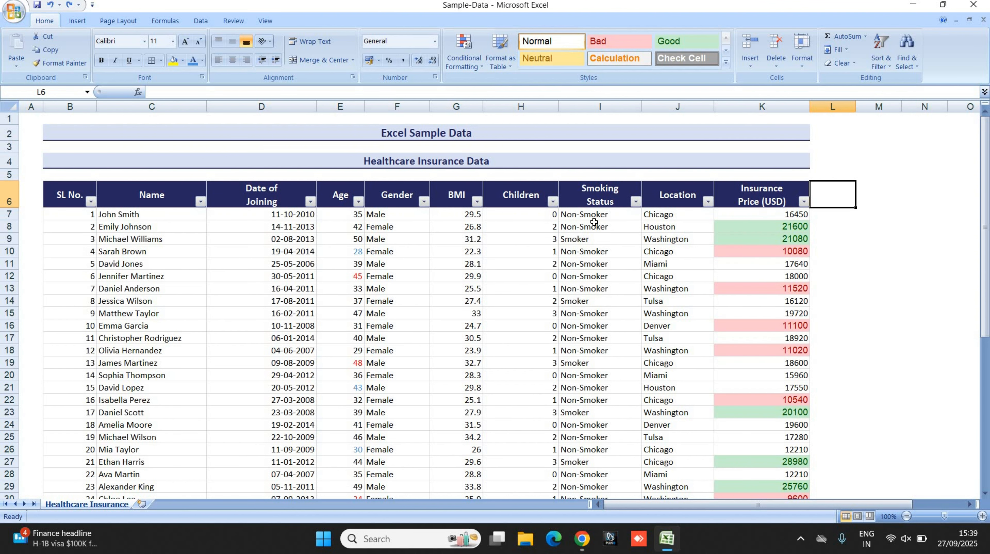
pyautogui.click(707, 201)
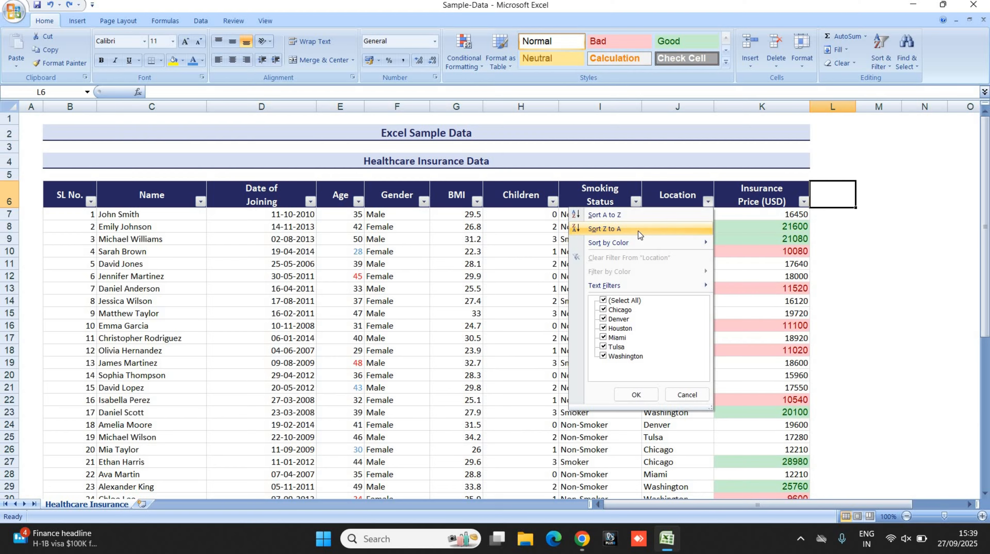
pyautogui.click(844, 154)
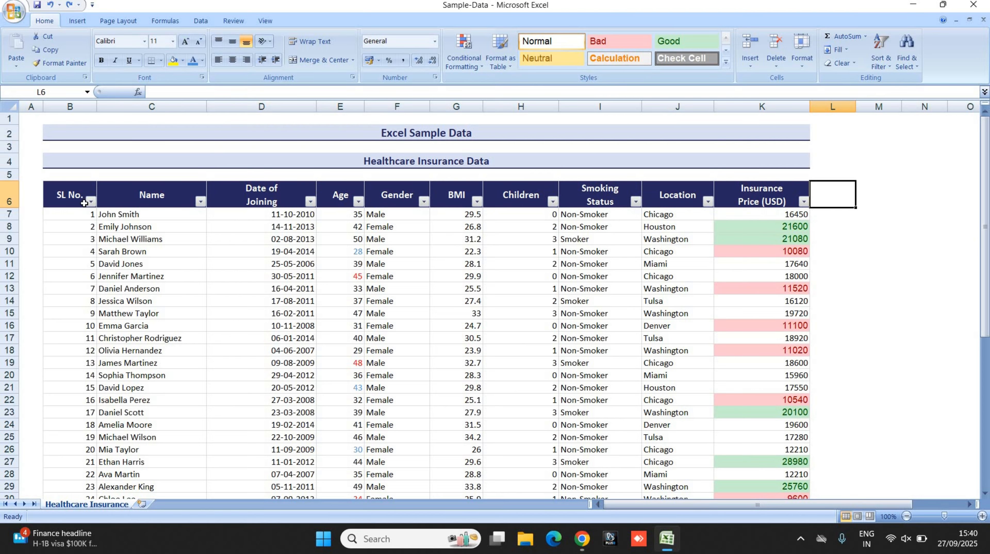
# Step: Select the table range B6:K29, examine the sort and filter commands available for it, and clear the selection
pyautogui.moveTo(69, 194); pyautogui.dragTo(765, 195)
pyautogui.rightClick(780, 197)
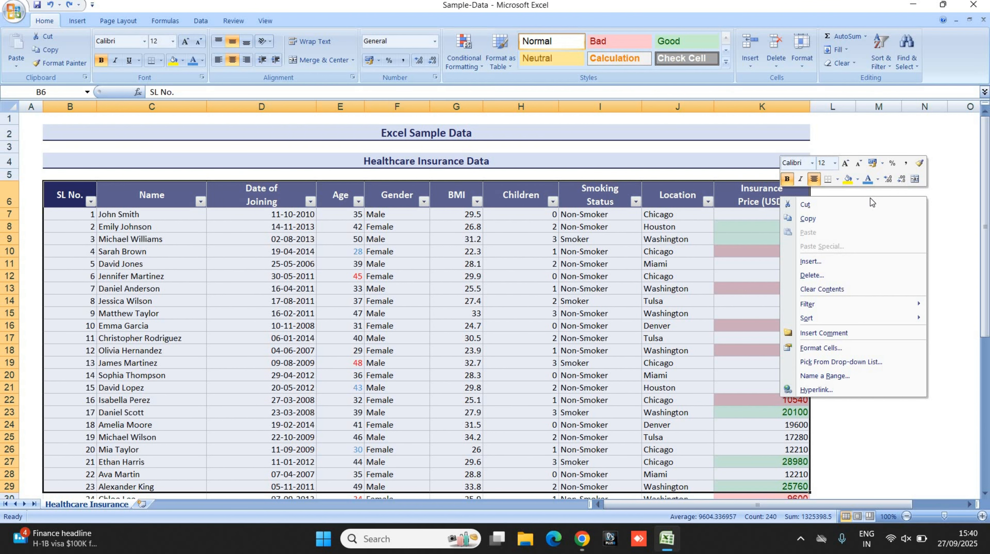
pyautogui.moveTo(850, 317)
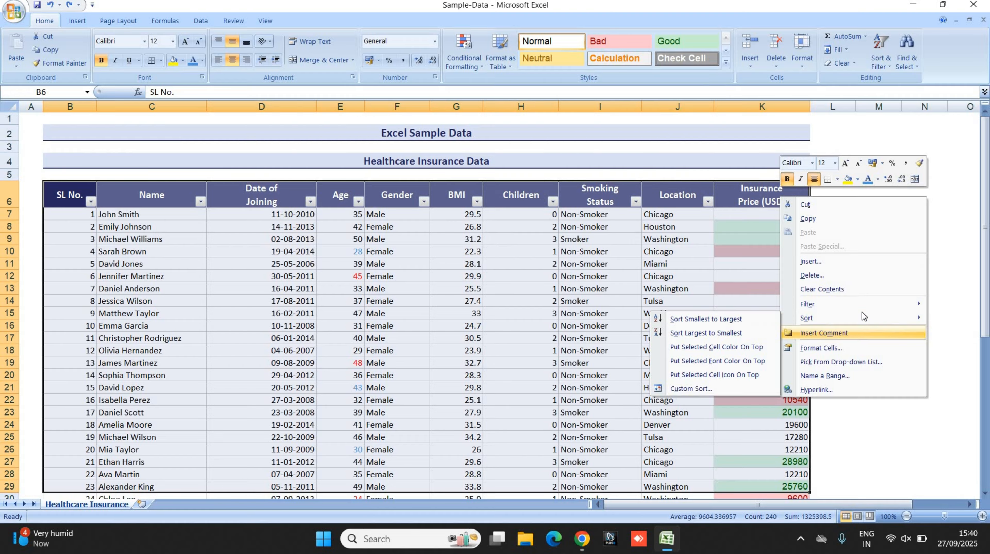
pyautogui.click(161, 28)
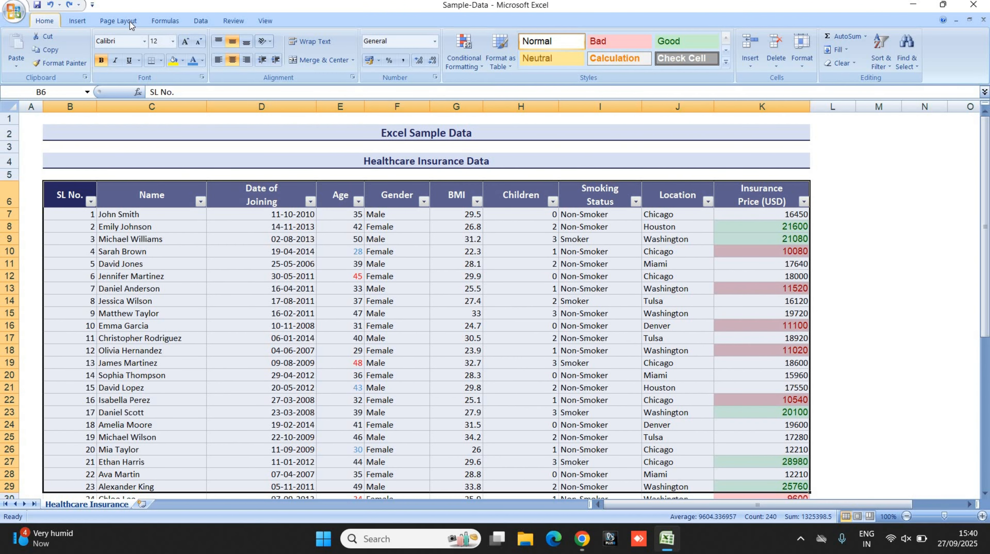
pyautogui.click(204, 22)
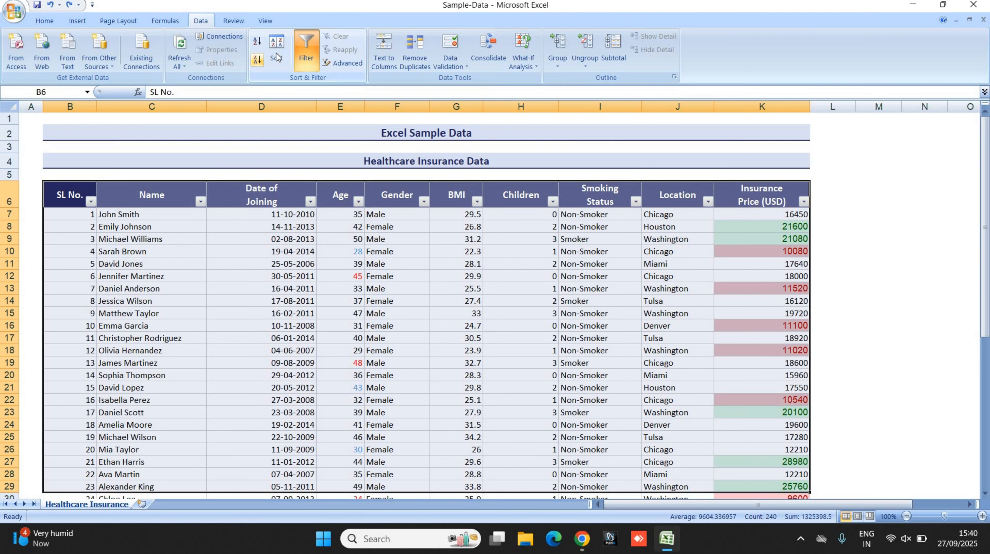
pyautogui.click(44, 21)
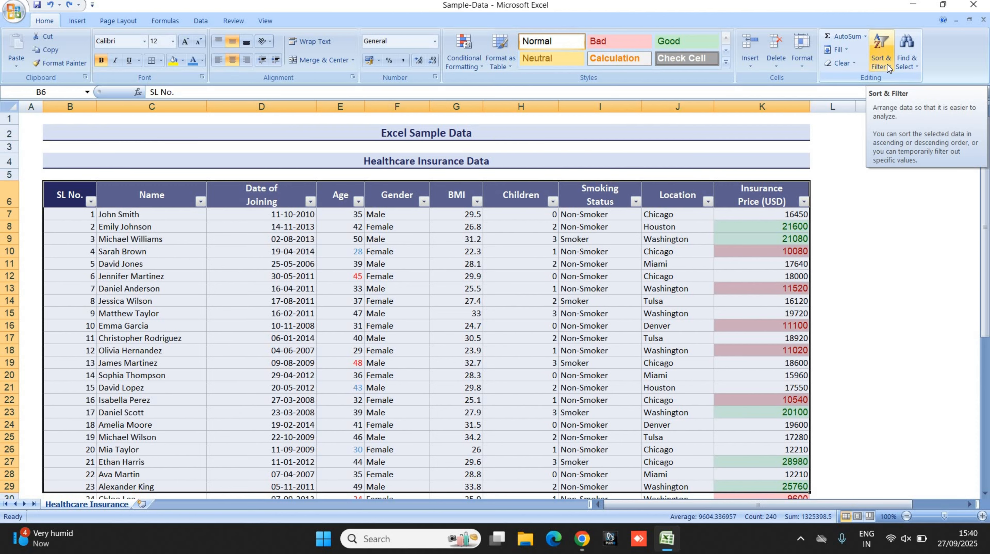
pyautogui.click(895, 225)
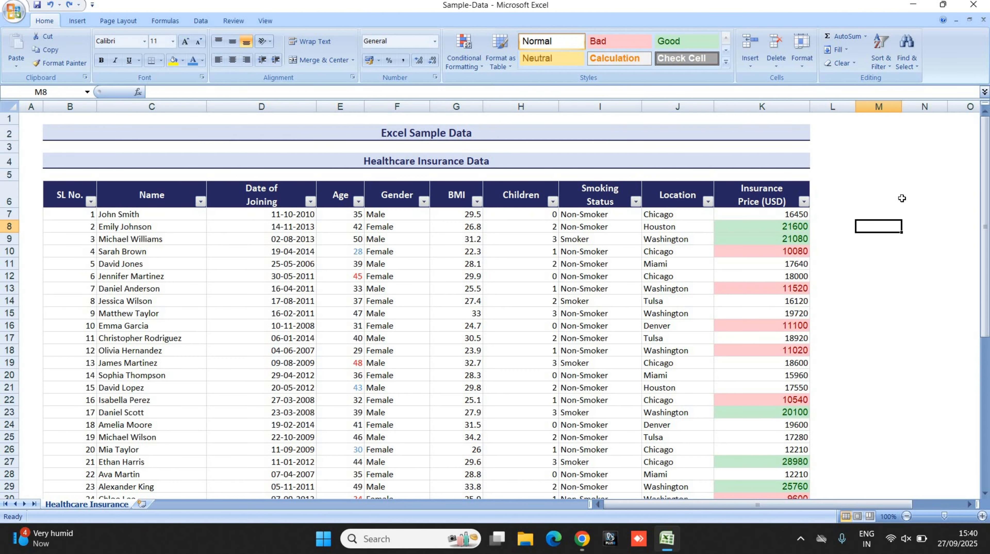